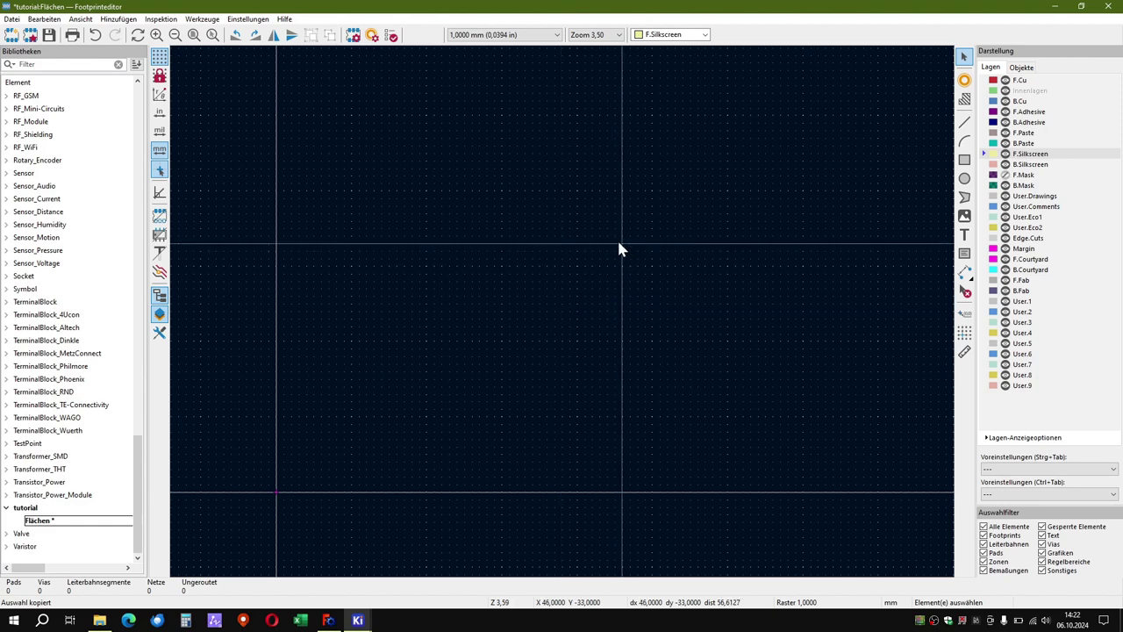
scroll(474, 404, "down", 1)
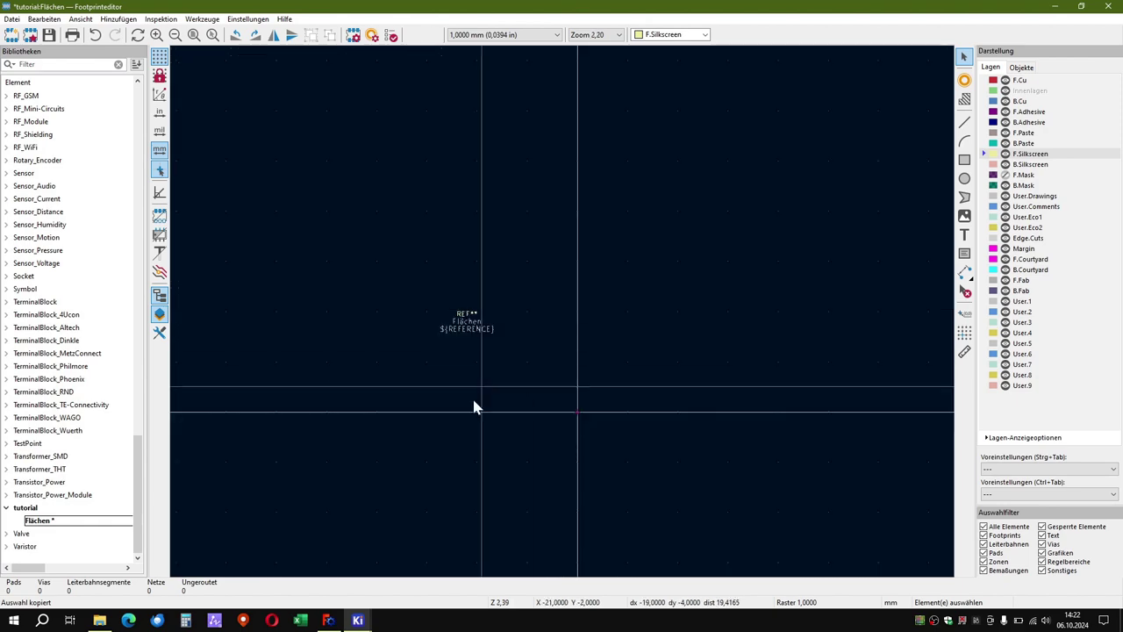
left_click(25, 508)
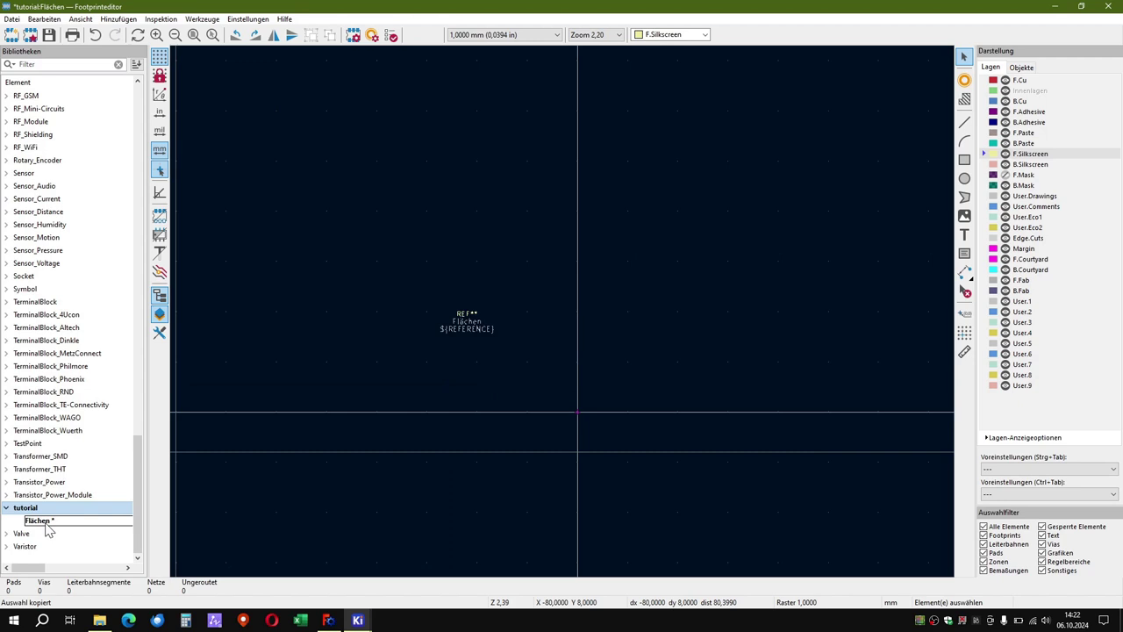
left_click(40, 520)
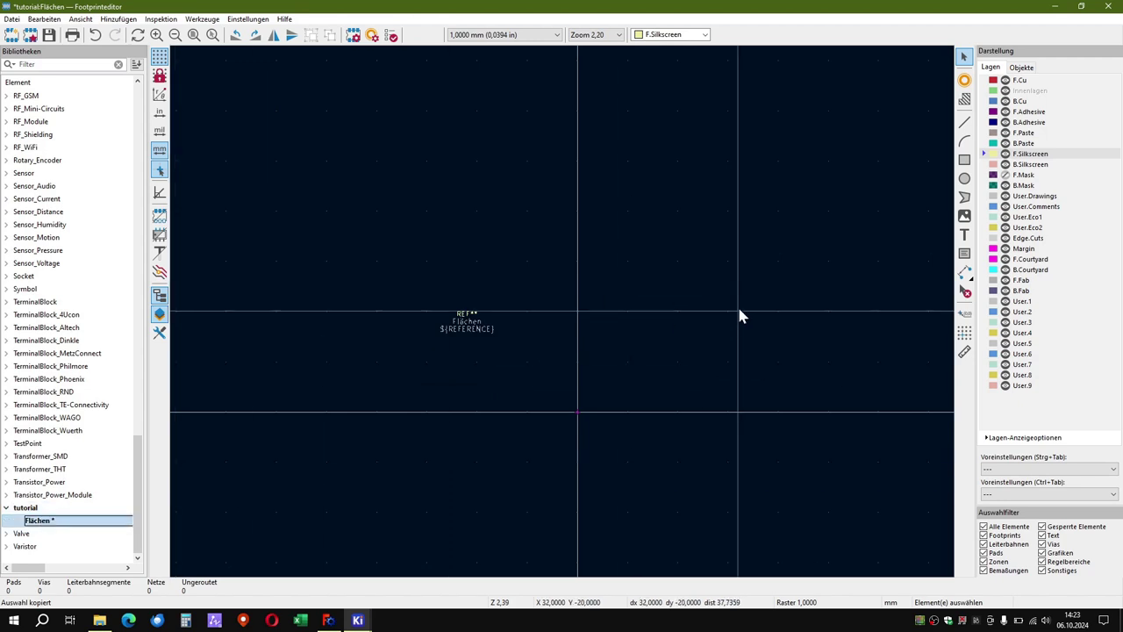
scroll(725, 316, "up", 2)
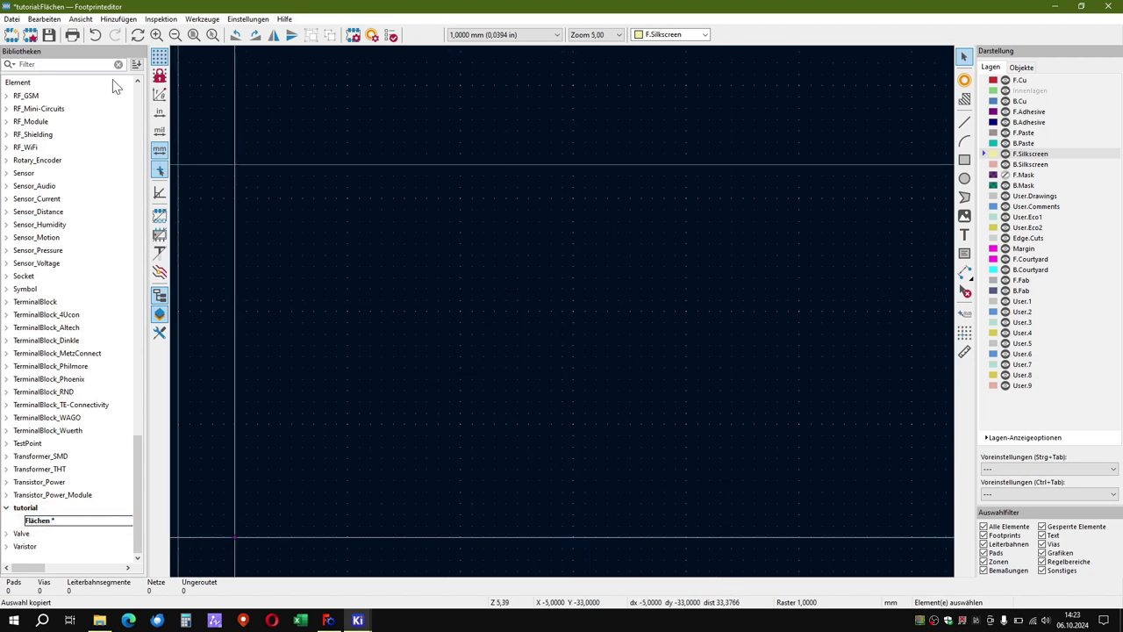
left_click(328, 620)
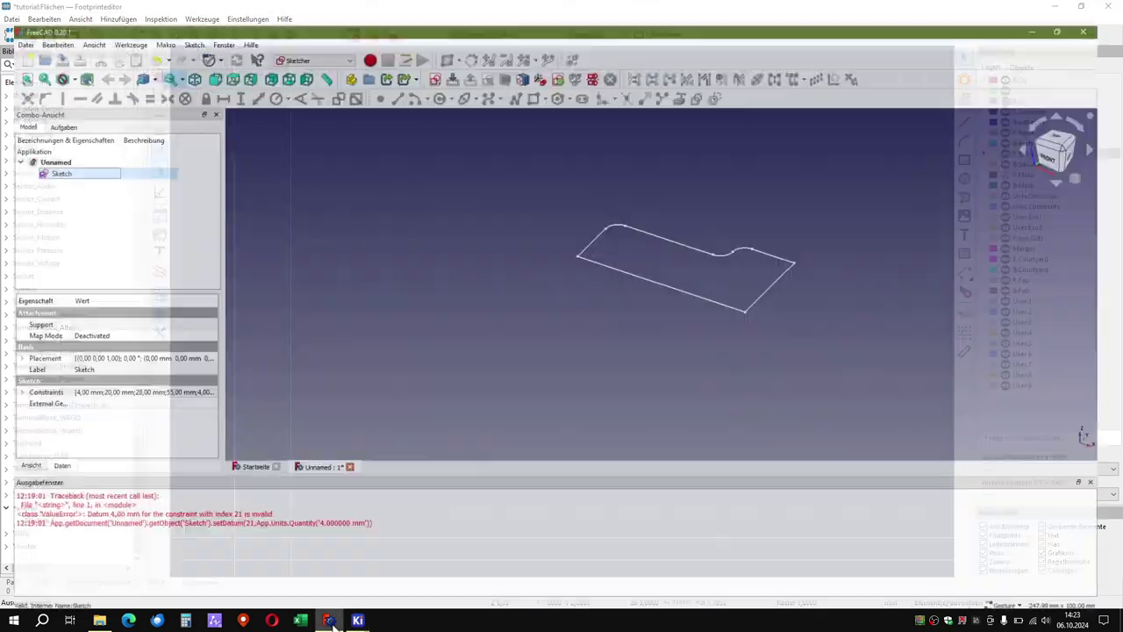
left_click(328, 621)
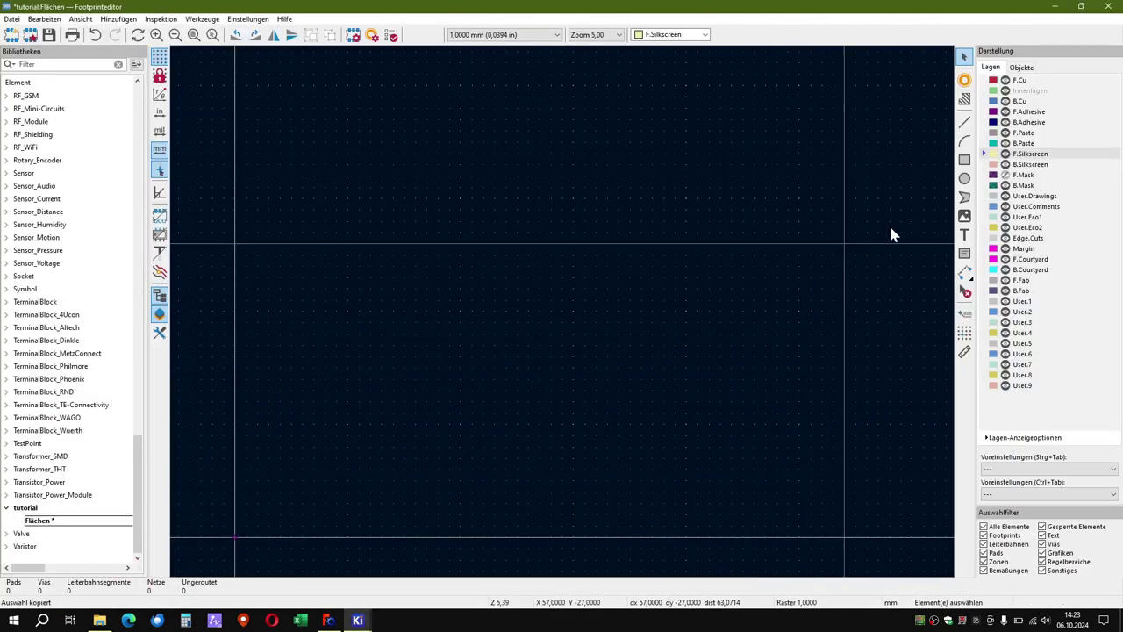
left_click(965, 161)
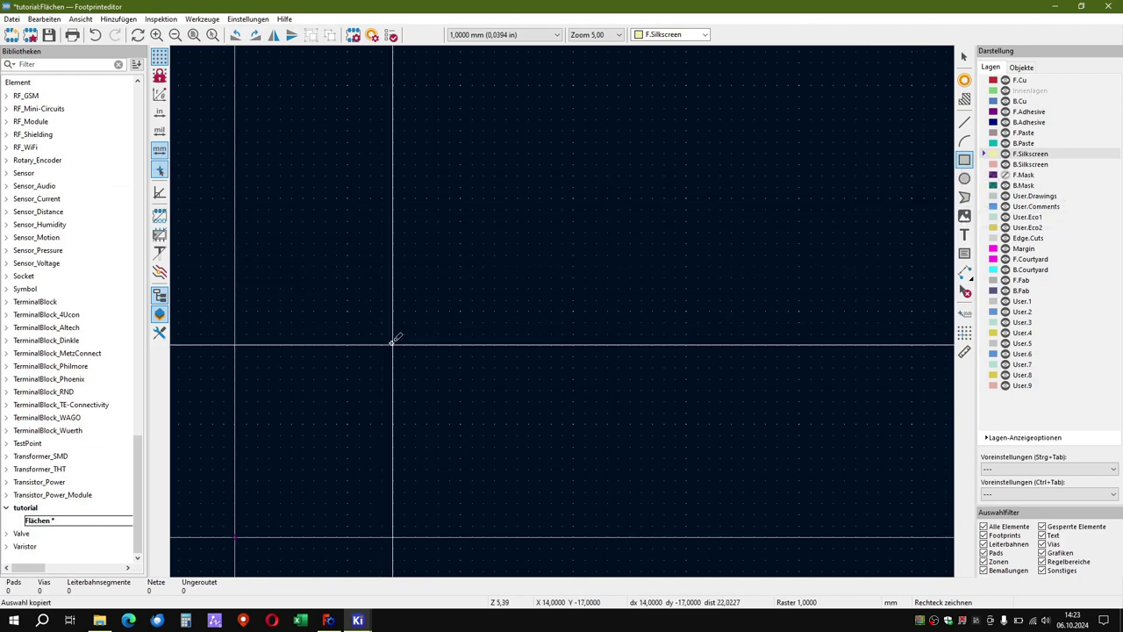
right_click(472, 324)
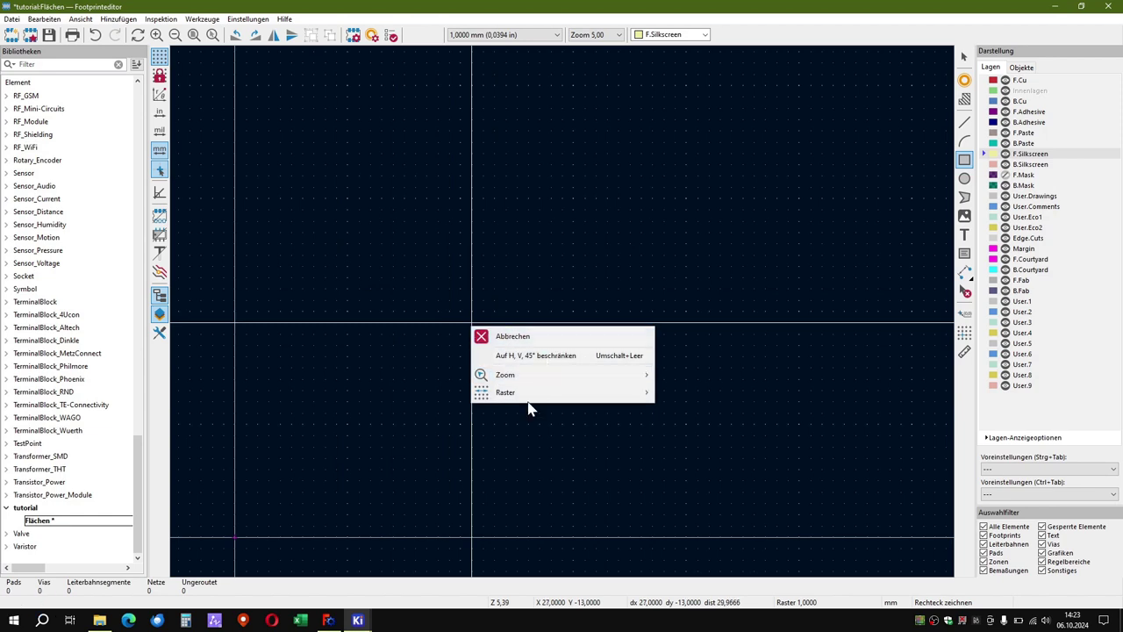
mouse_move(529, 396)
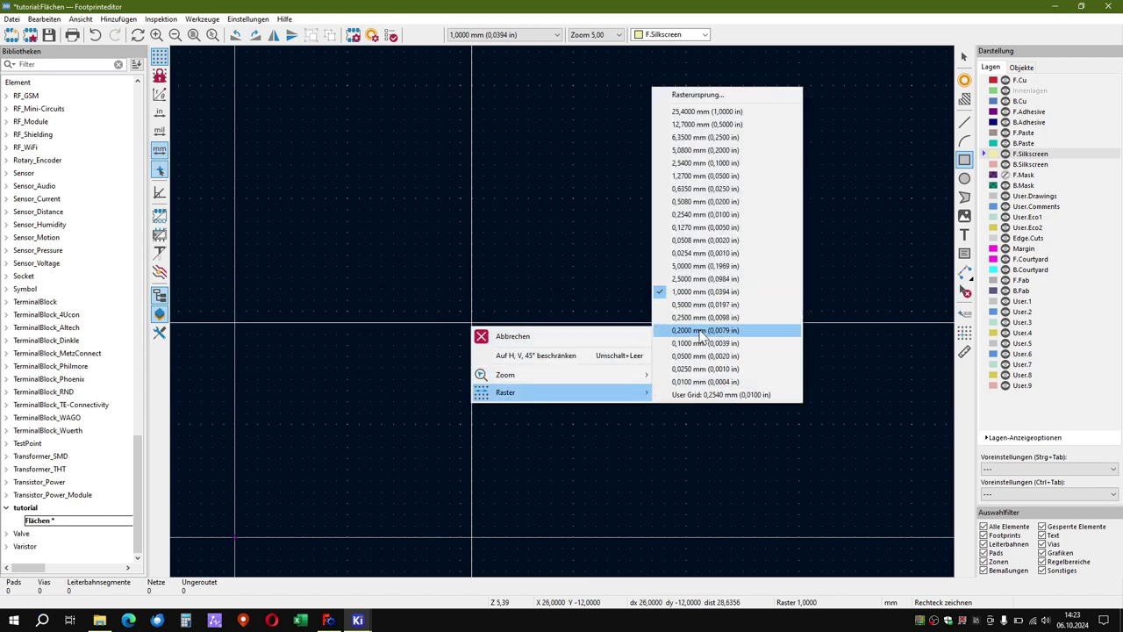
left_click(508, 336)
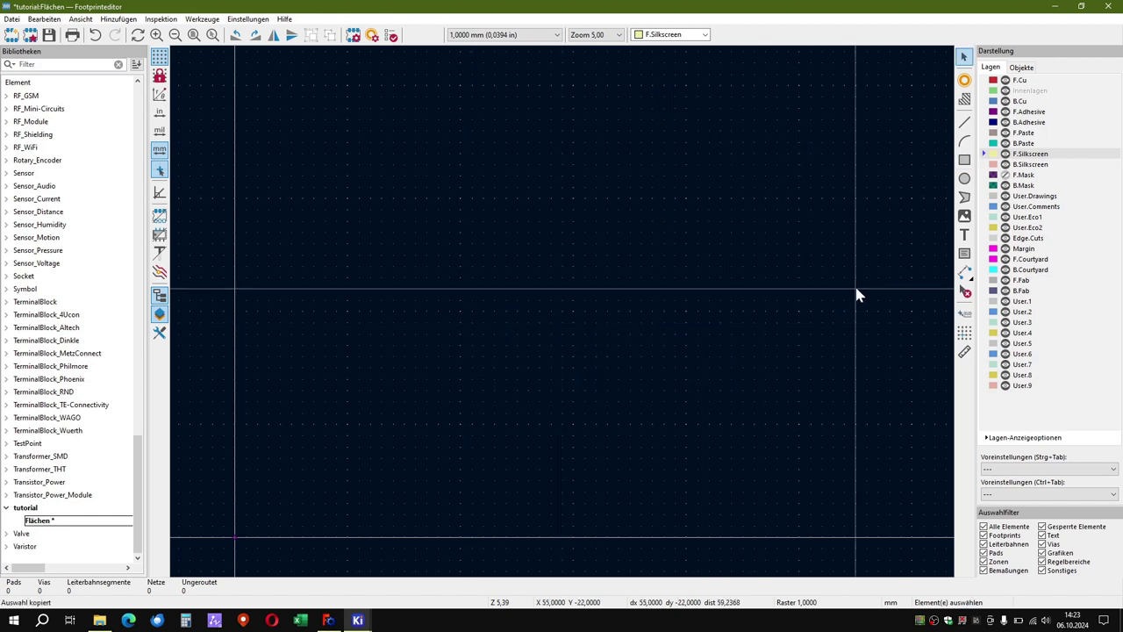
Draw a circle with a radius of about 6.4 mm centred at X 22, Y -23 on F.Silkscreen and make F.Cu the active layer
left_click(964, 179)
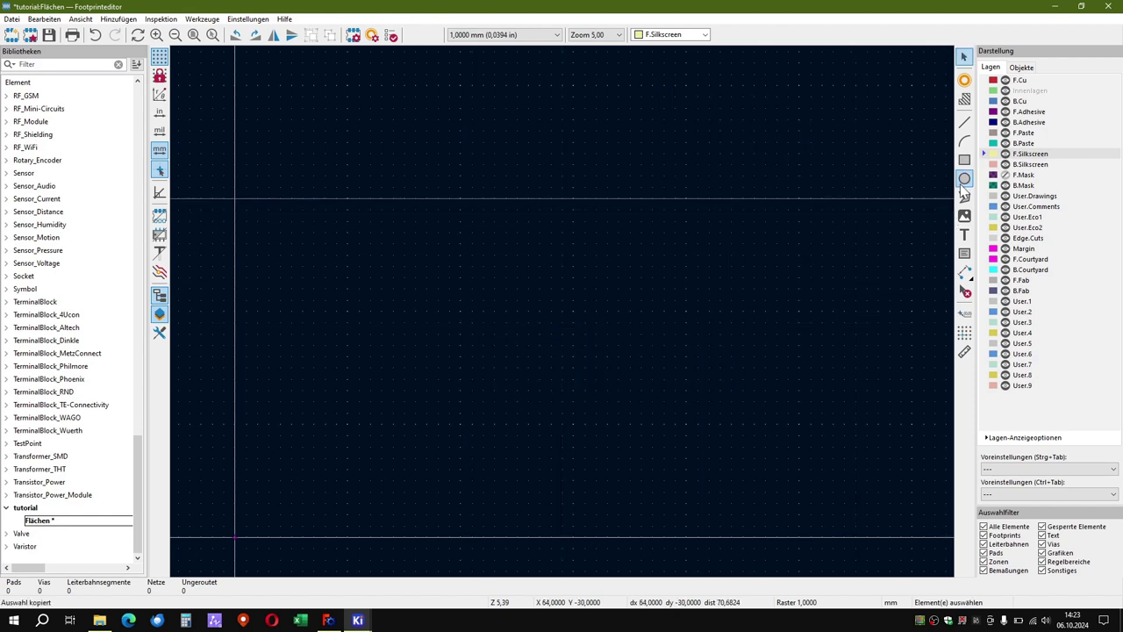
left_click(482, 277)
left_click(540, 323)
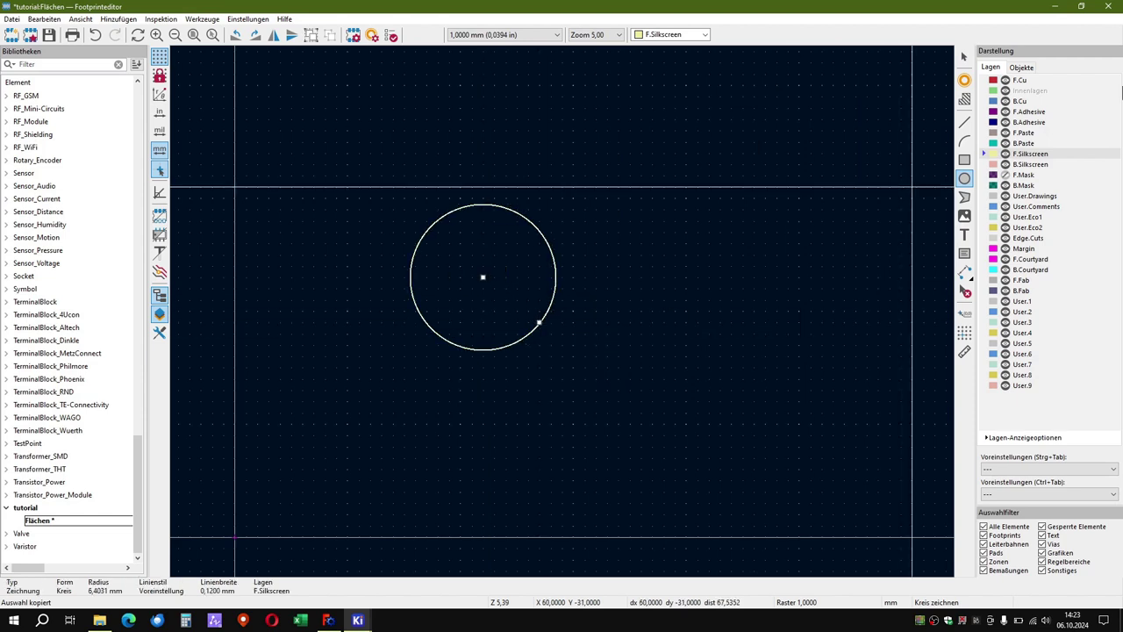
left_click(1022, 81)
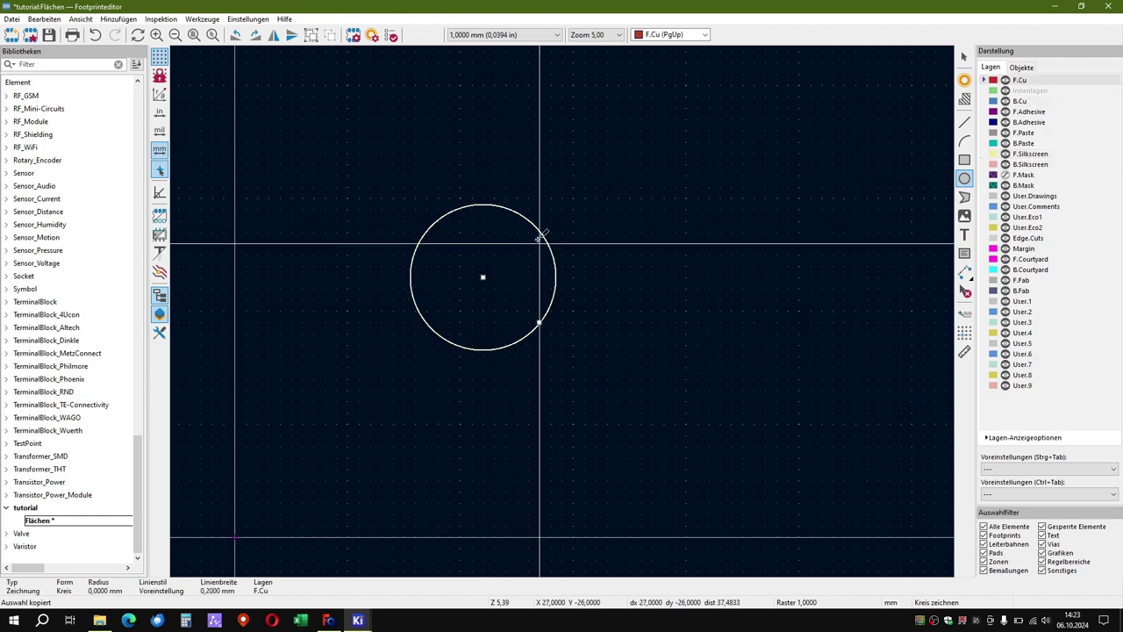
key("Escape")
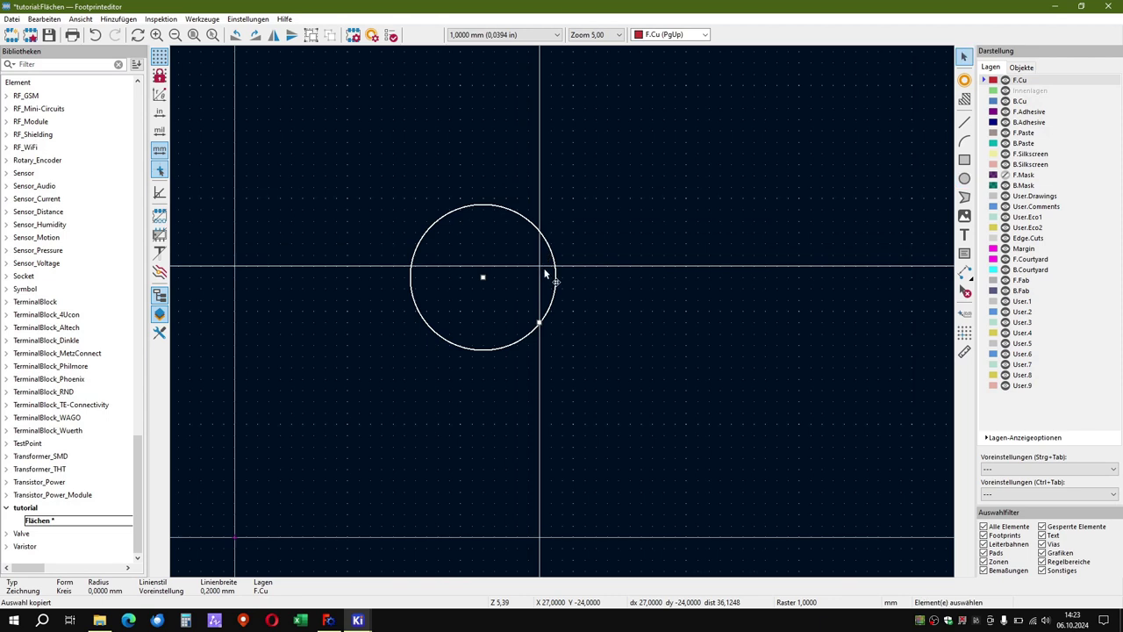
Make the circle a filled shape and assign it to the F.Cu layer
left_click(555, 286)
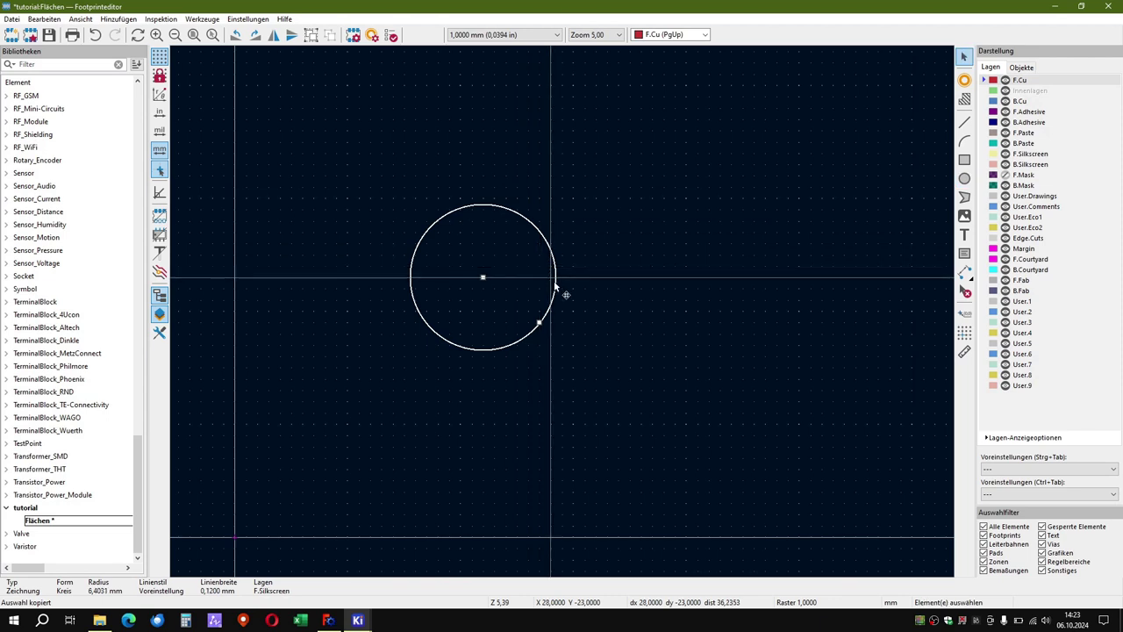
double_click(554, 286)
left_click(127, 185)
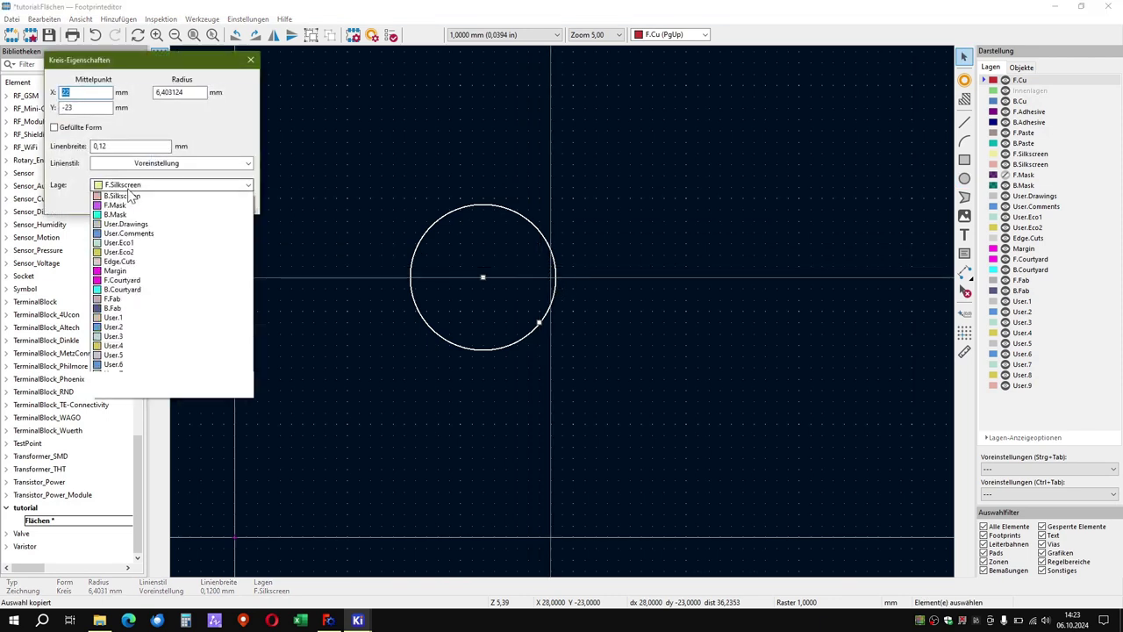
left_click(131, 202)
left_click(78, 128)
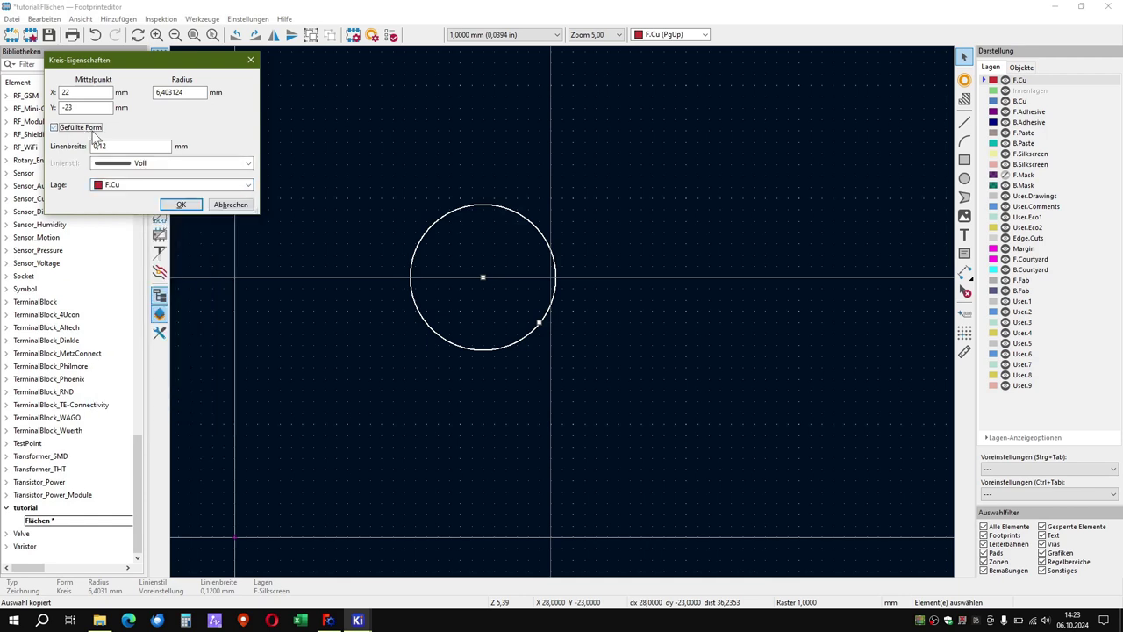
left_click(180, 205)
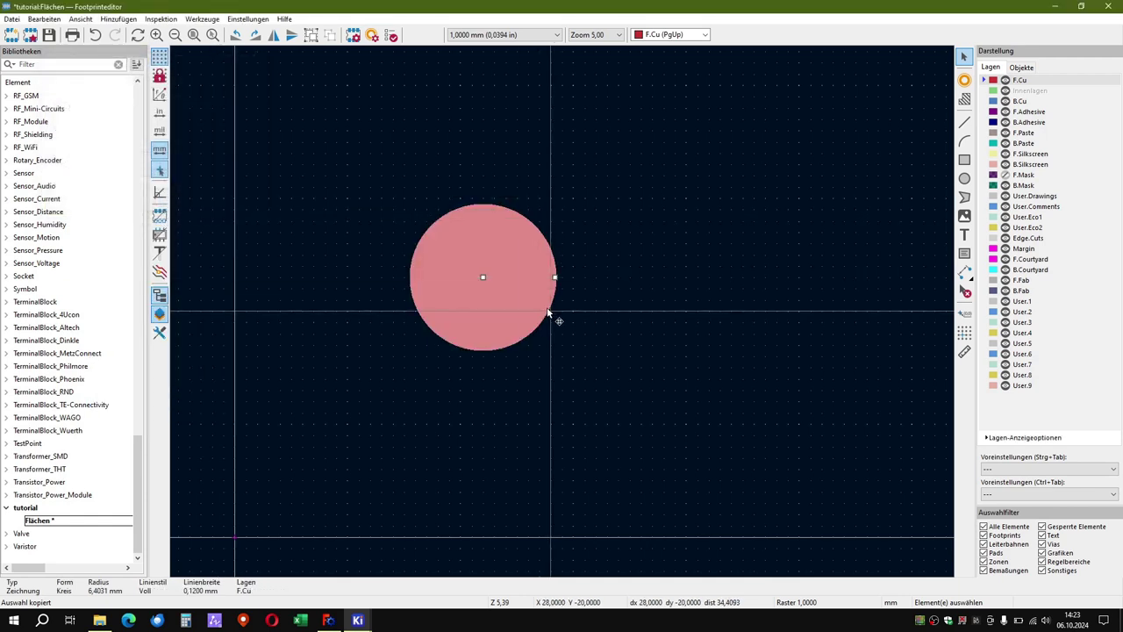
left_click(622, 347)
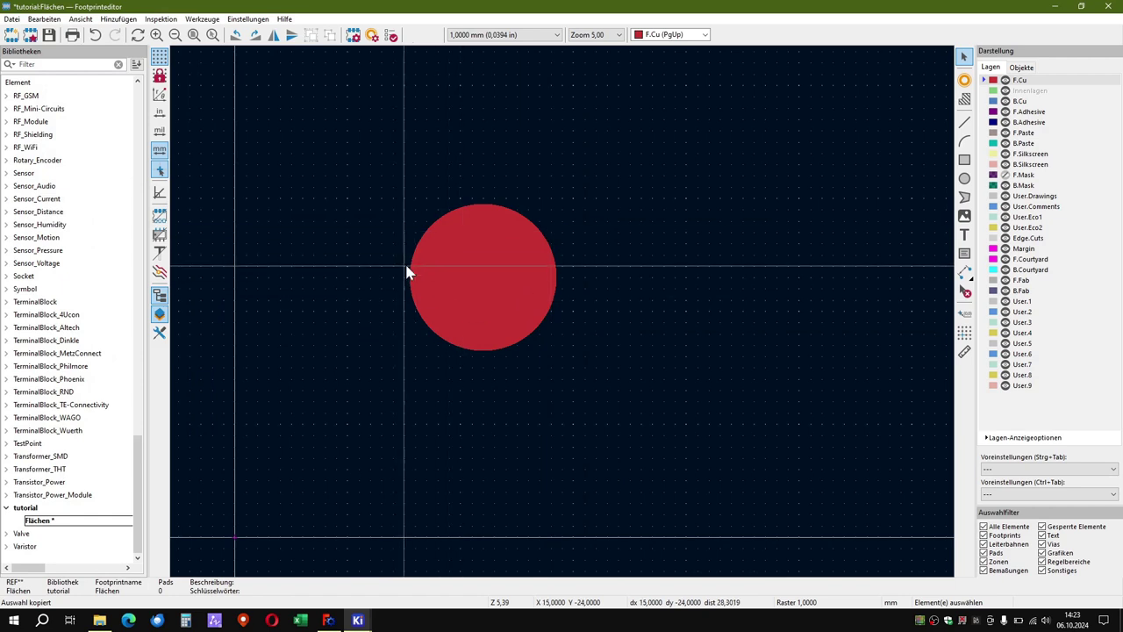
Paste a copy of the filled circle exactly over the original and assign the copy to the F.Mask layer
left_click(487, 296)
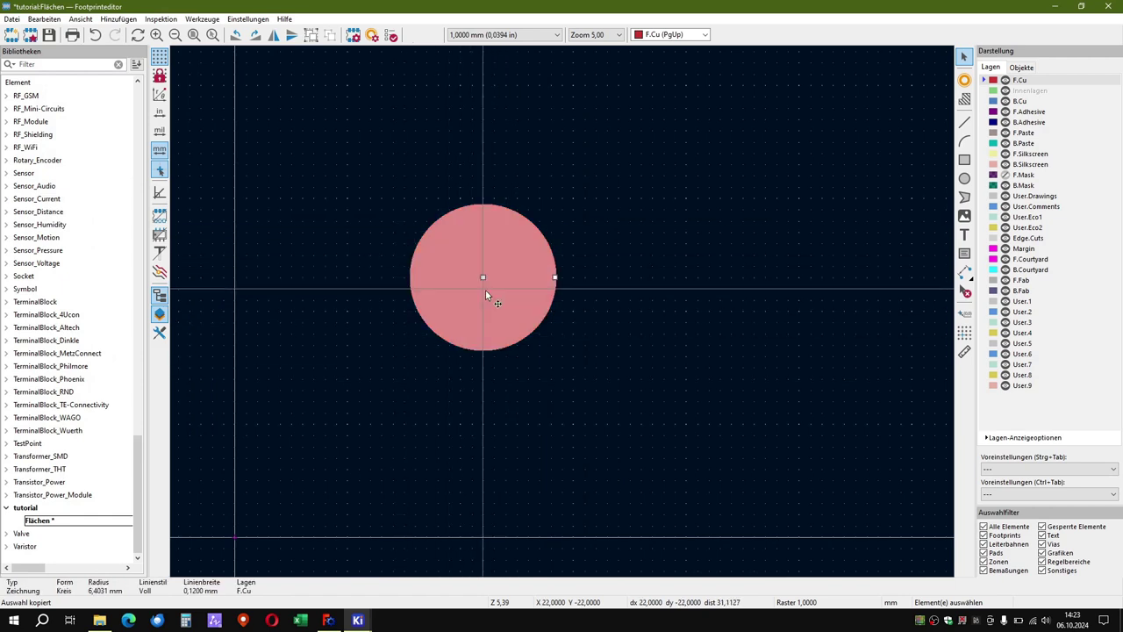
key("ctrl+v")
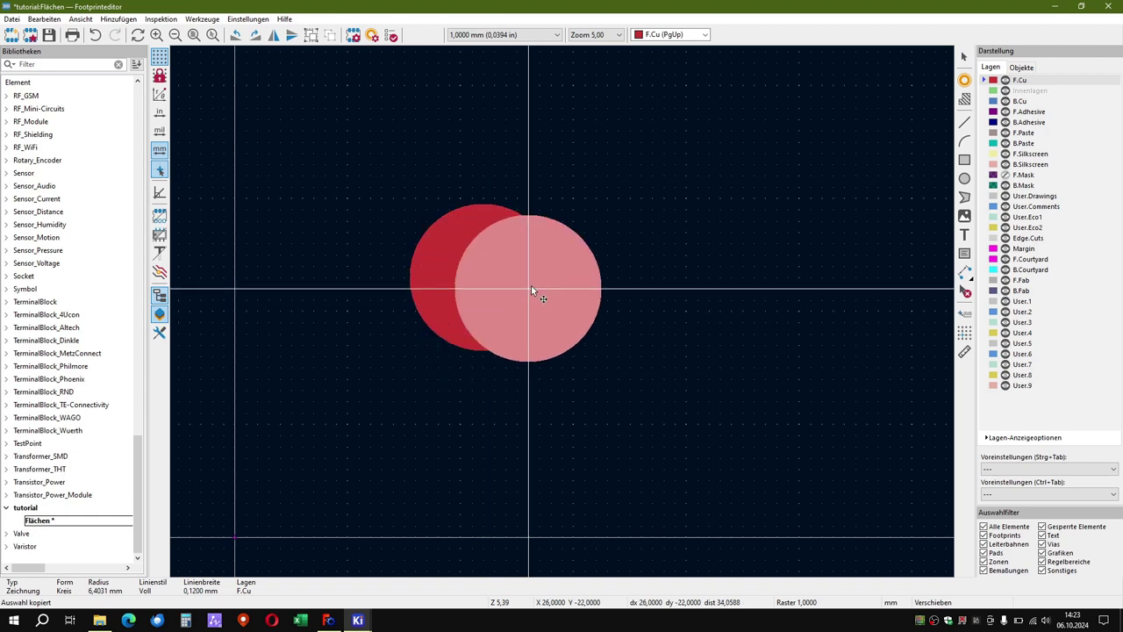
left_click(488, 281)
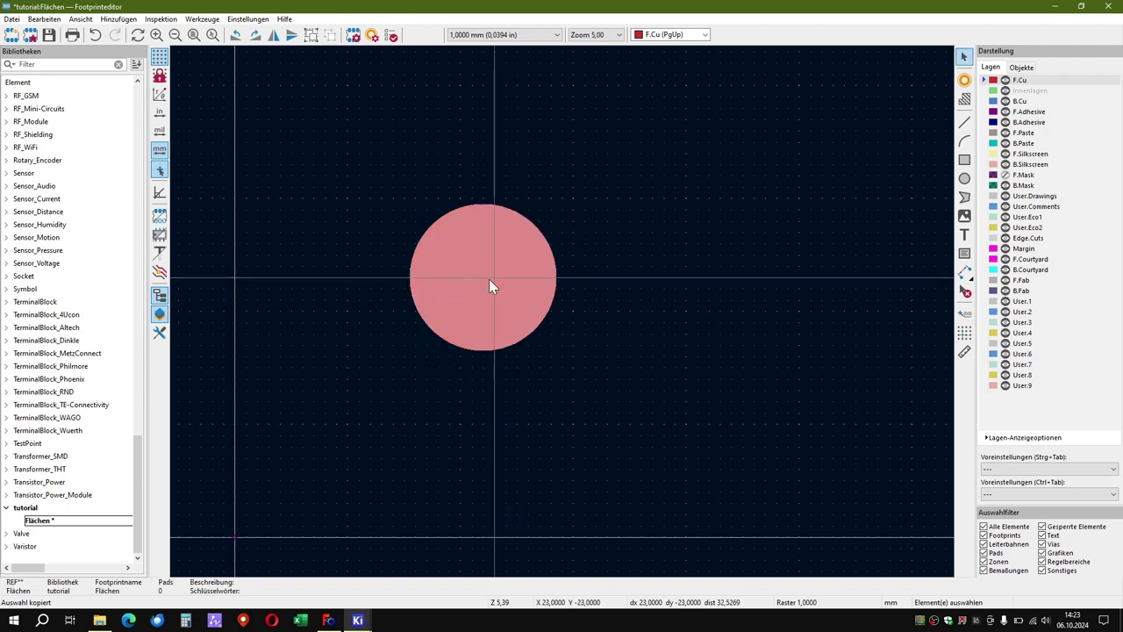
double_click(489, 282)
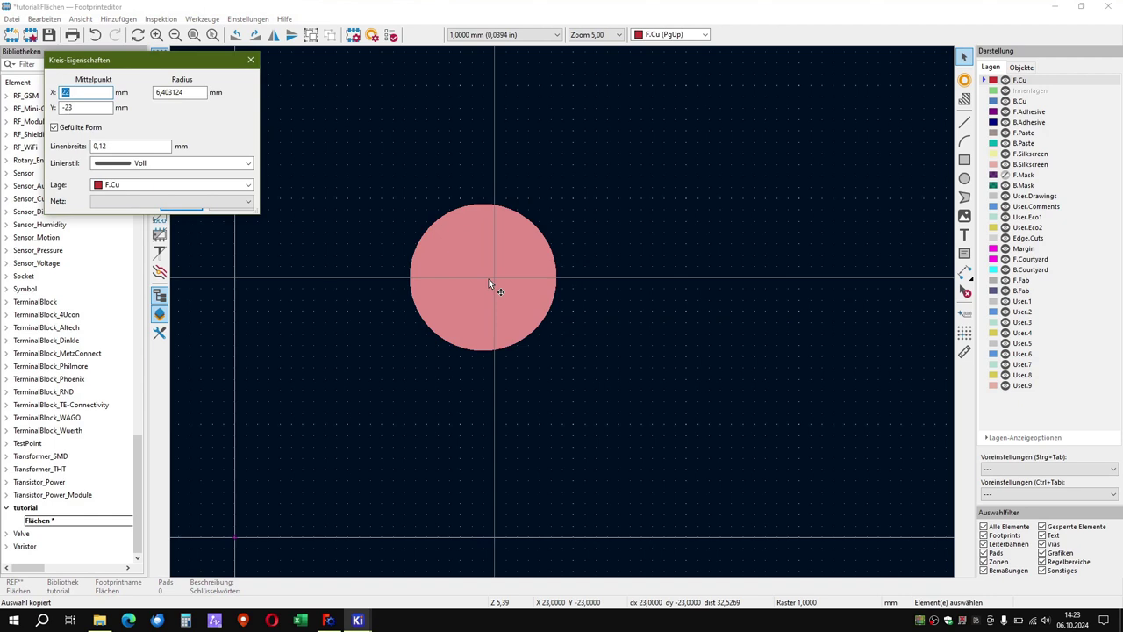
left_click(190, 185)
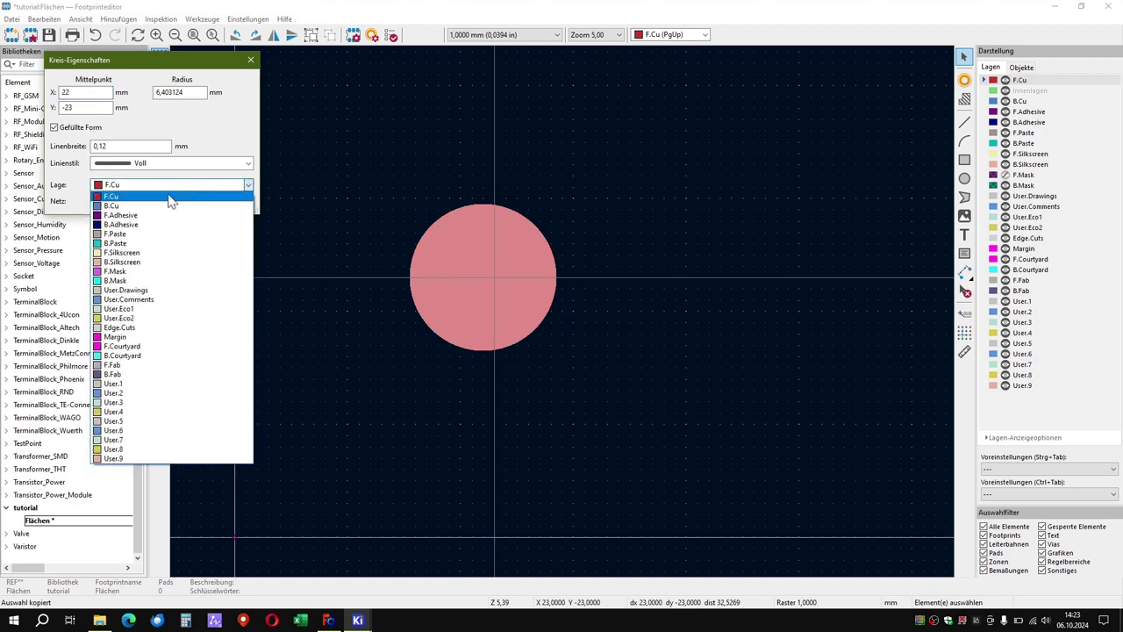
left_click(141, 272)
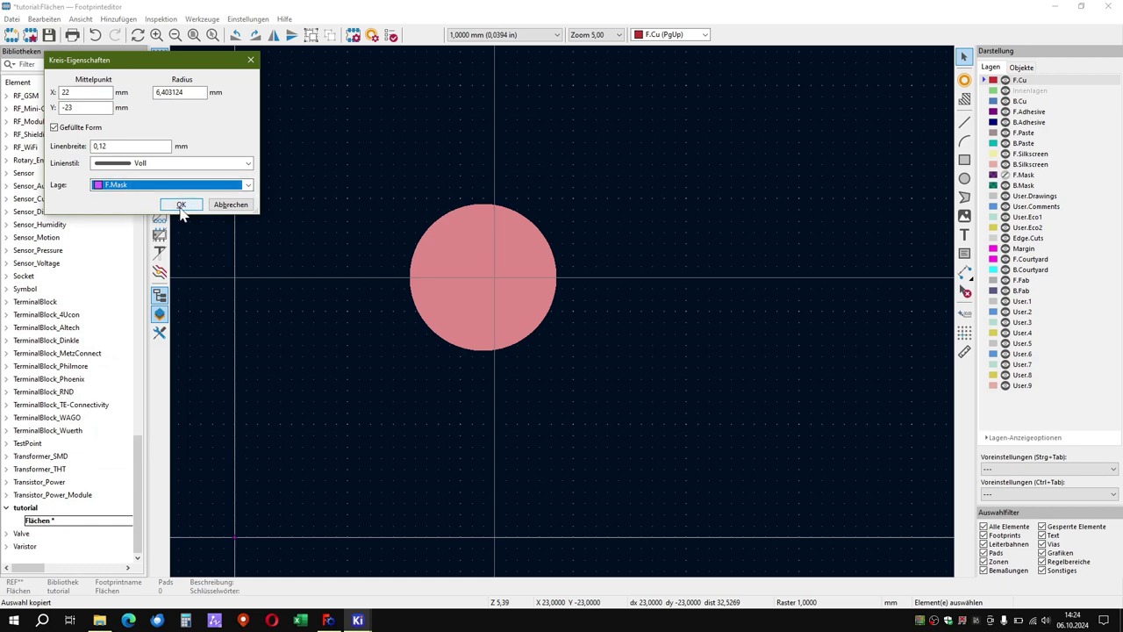
left_click(180, 204)
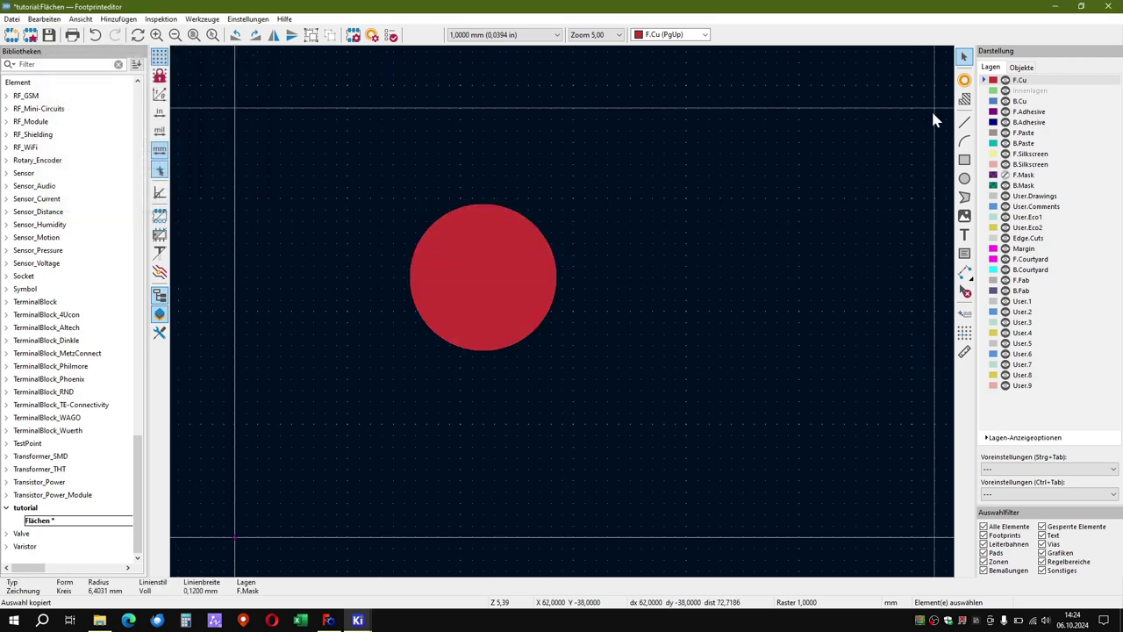
Hide the F.Cu layer, show F.Mask, and delete the large stepped shape with rounded corners from the mask layer
left_click(1006, 80)
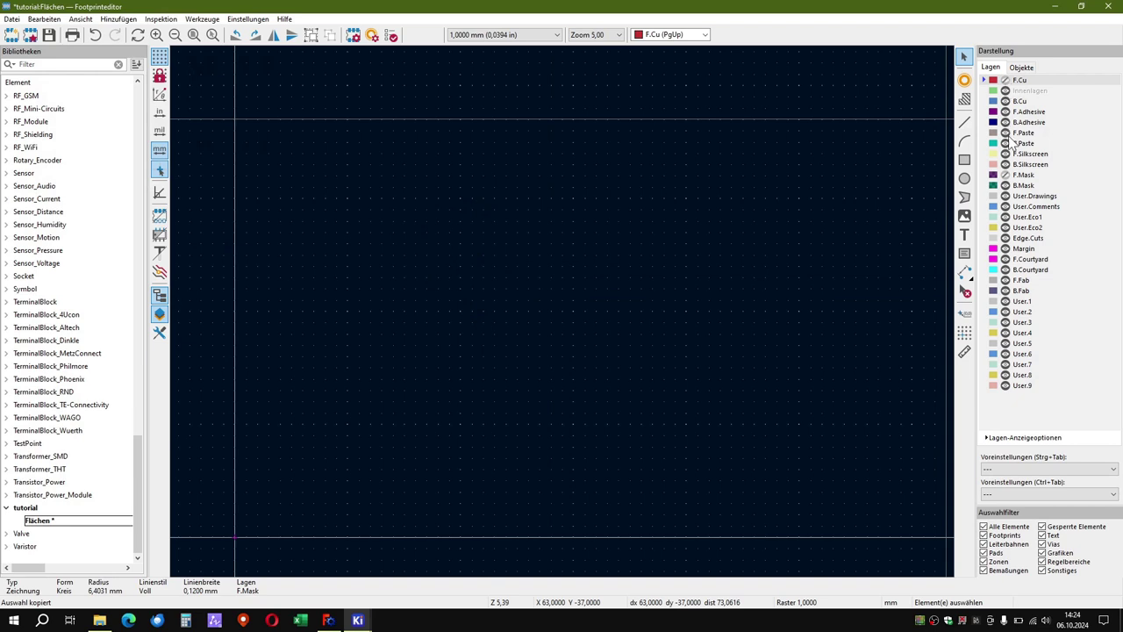
left_click(1005, 175)
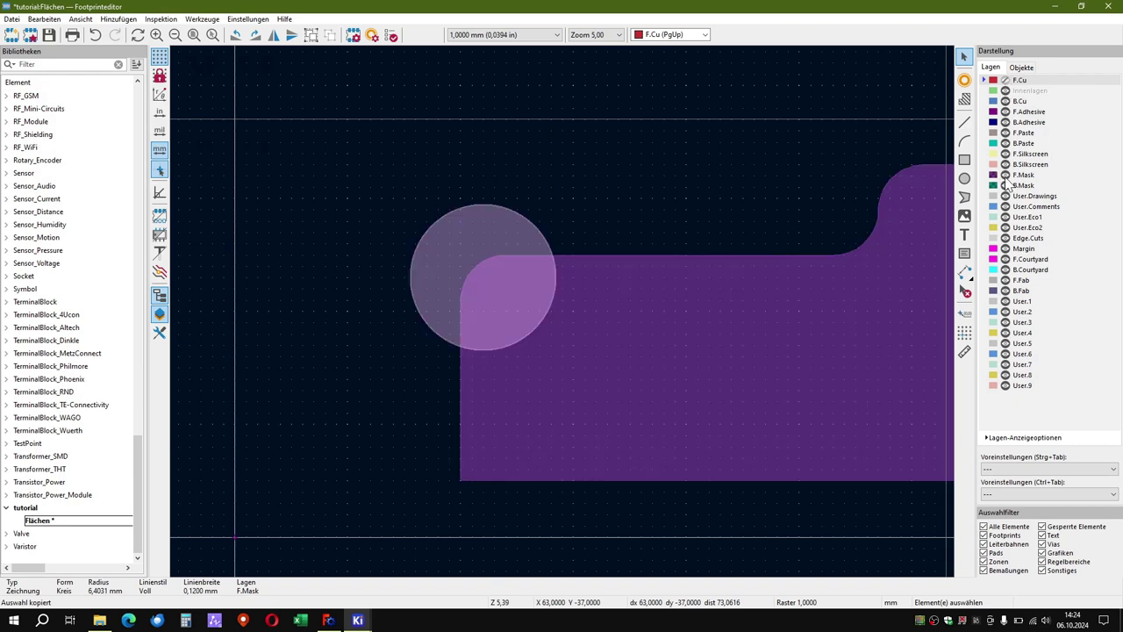
scroll(564, 315, "down", 3)
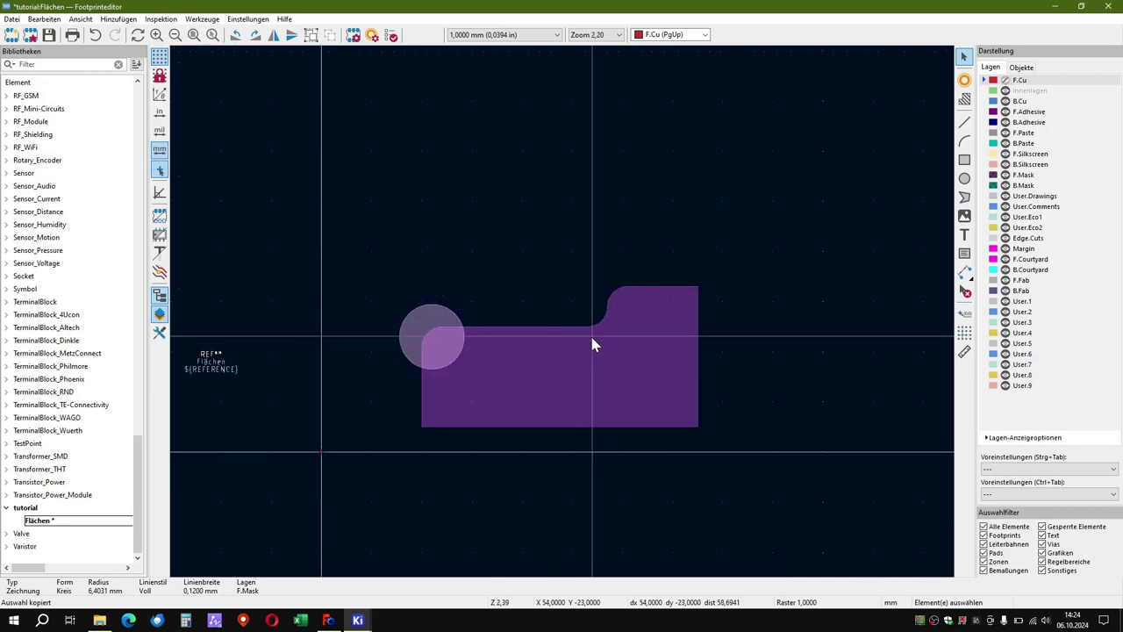
left_click(590, 336)
key("Delete")
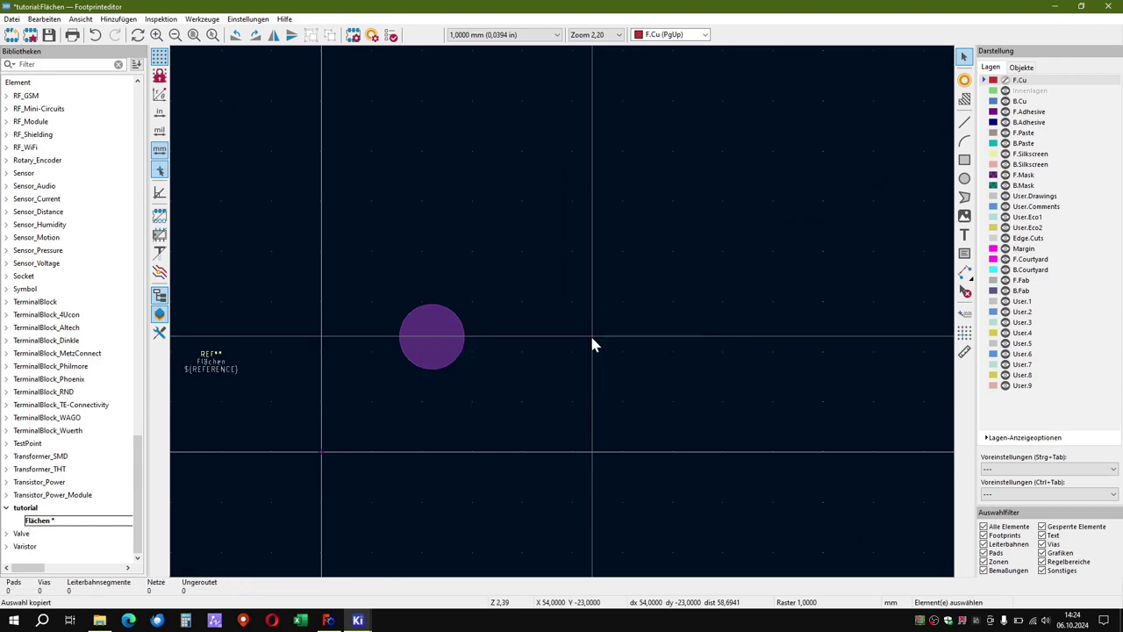
Show the F.Cu layer again and delete both stacked circles, the copper one and the mask one
scroll(452, 343, "up", 5)
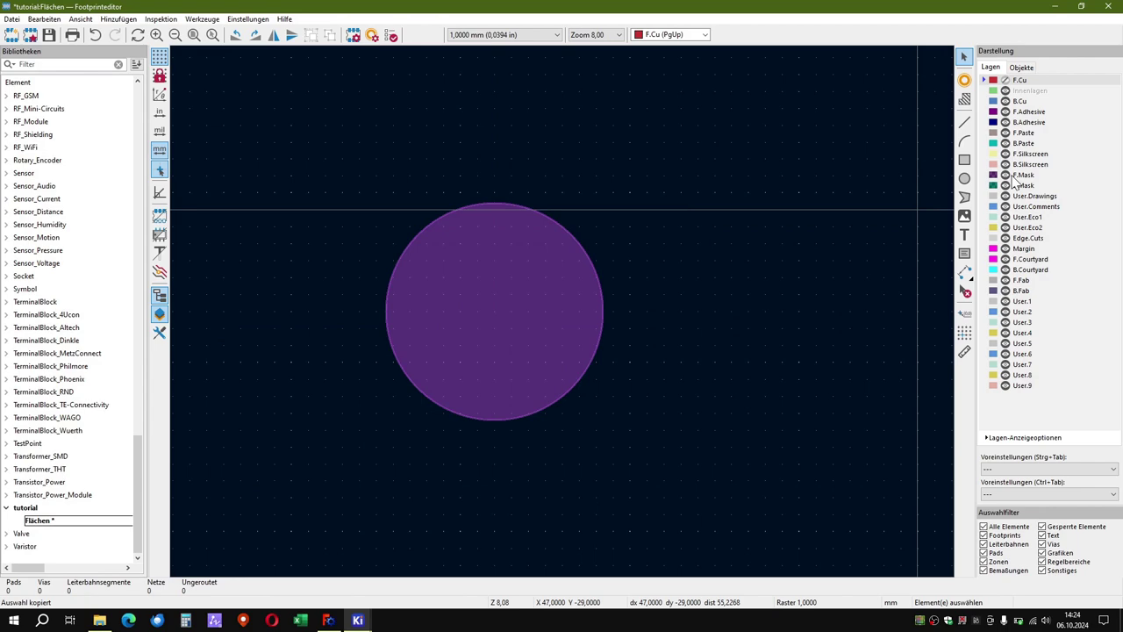
left_click(1007, 80)
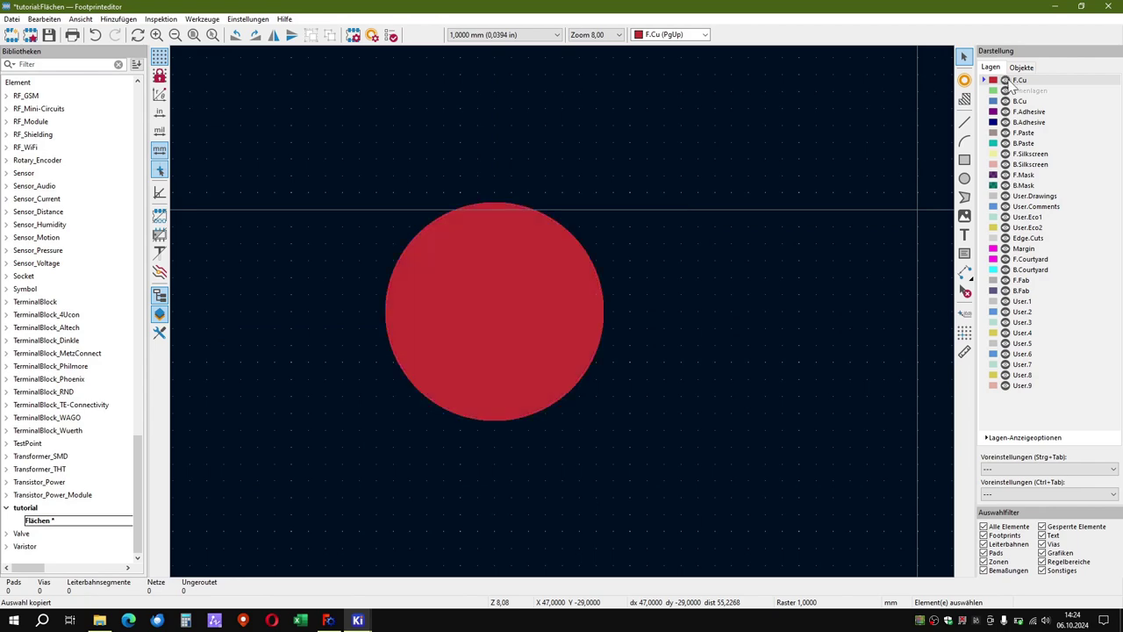
scroll(682, 272, "down", 3)
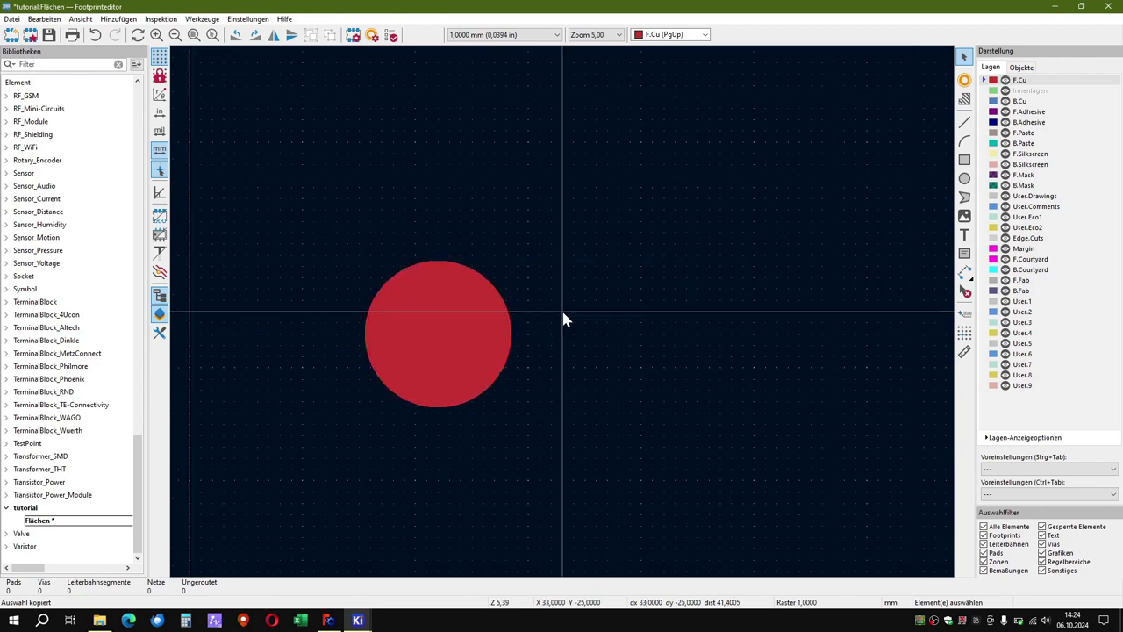
left_click_drag(552, 367, 428, 270)
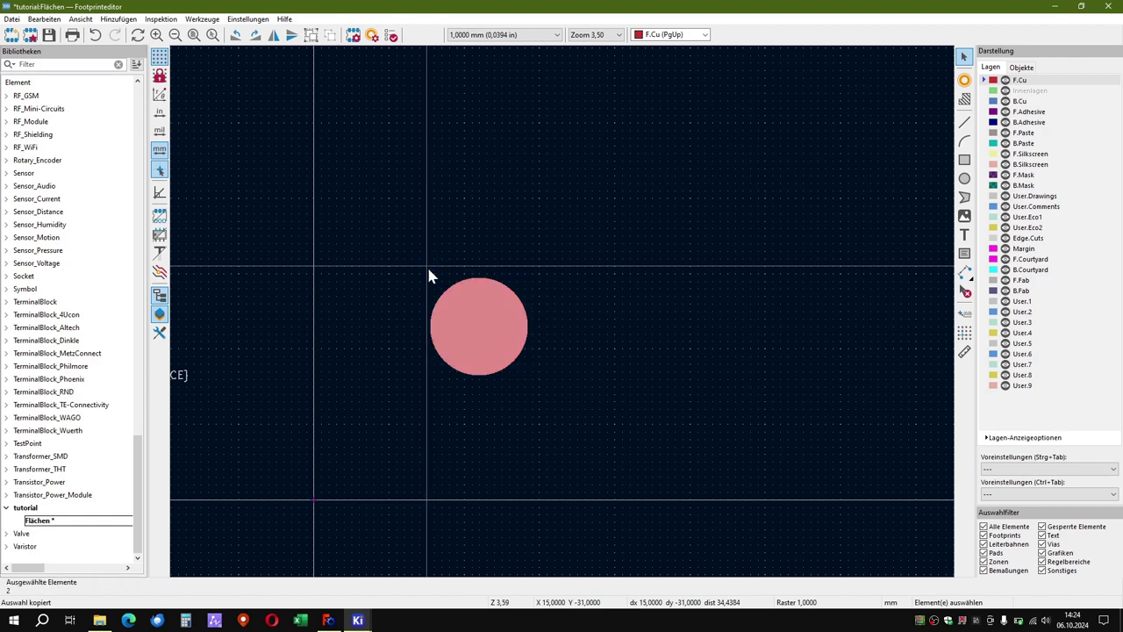
key("Delete")
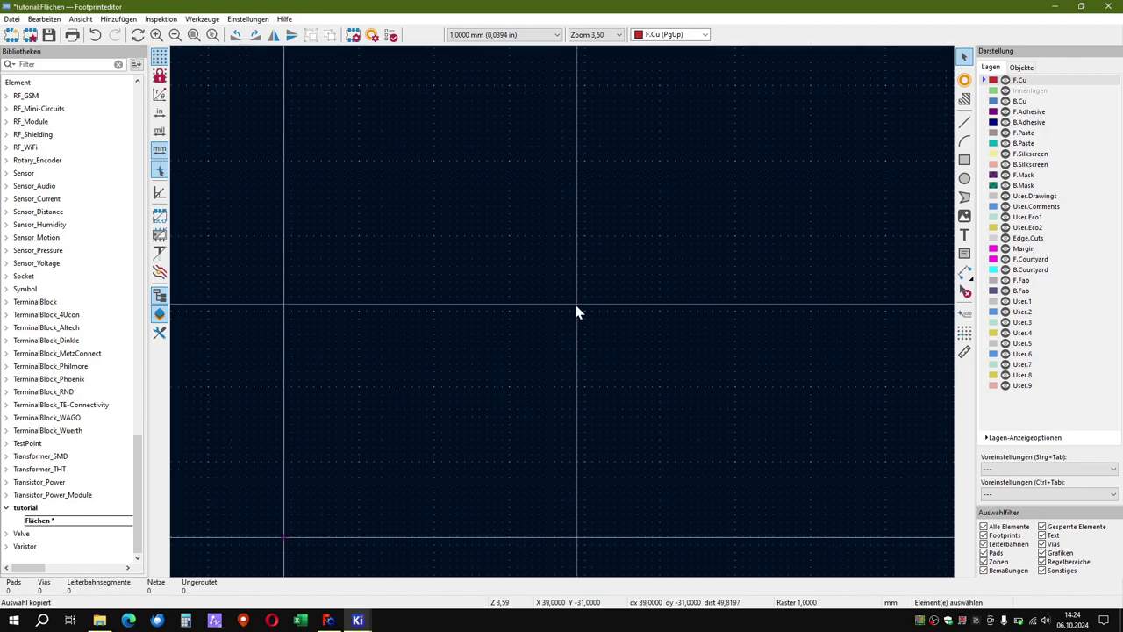
Switch to FreeCAD, examine the dimensions in the stepped outline's sketch, and close the sketch
left_click(329, 620)
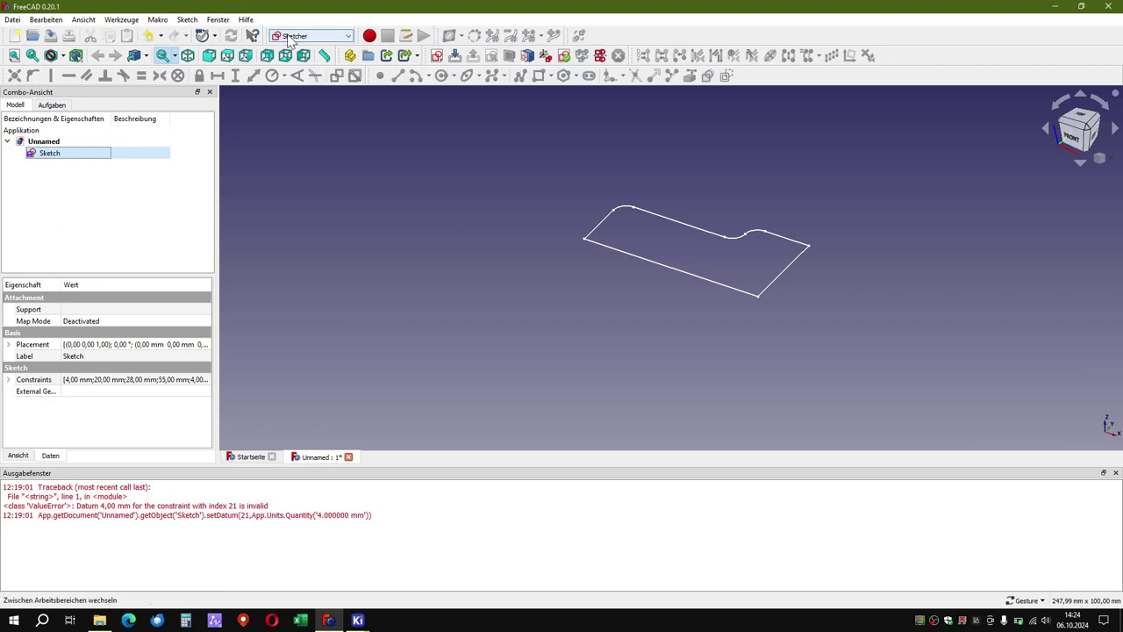
double_click(51, 152)
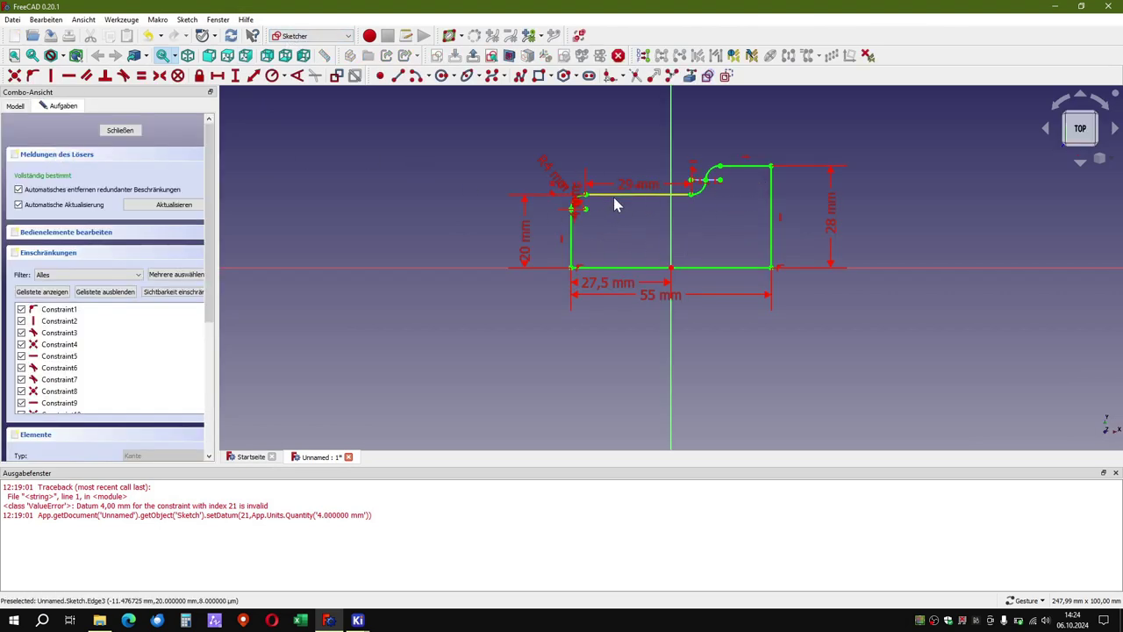
left_click(121, 130)
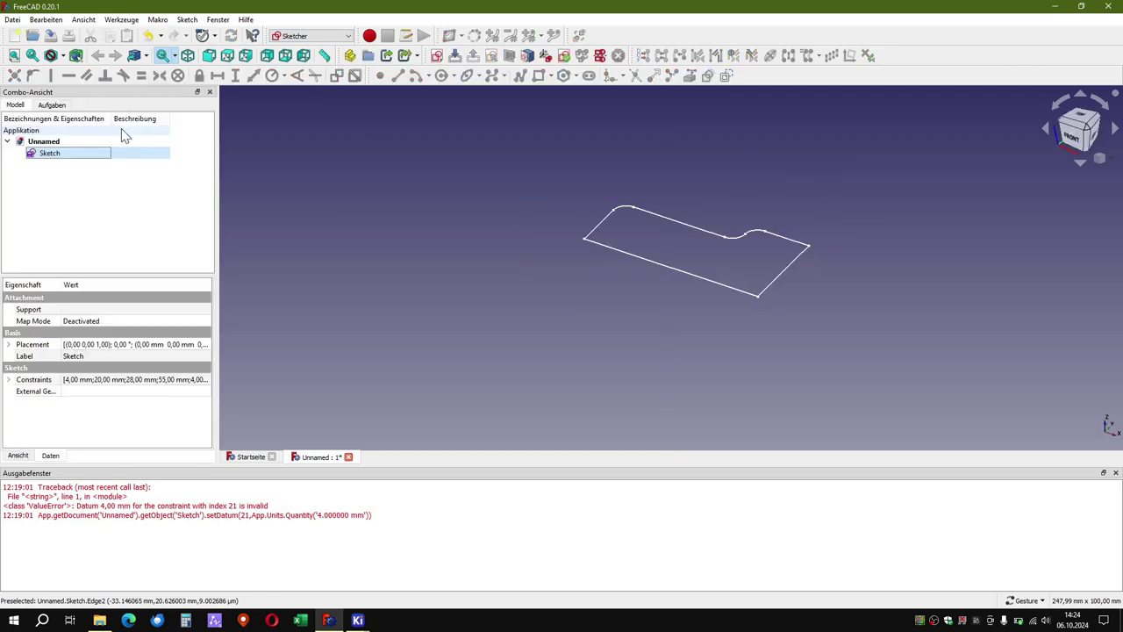
Check the sketch's DXF export file name and type without exporting, and switch back to the KiCad footprint editor
left_click(12, 20)
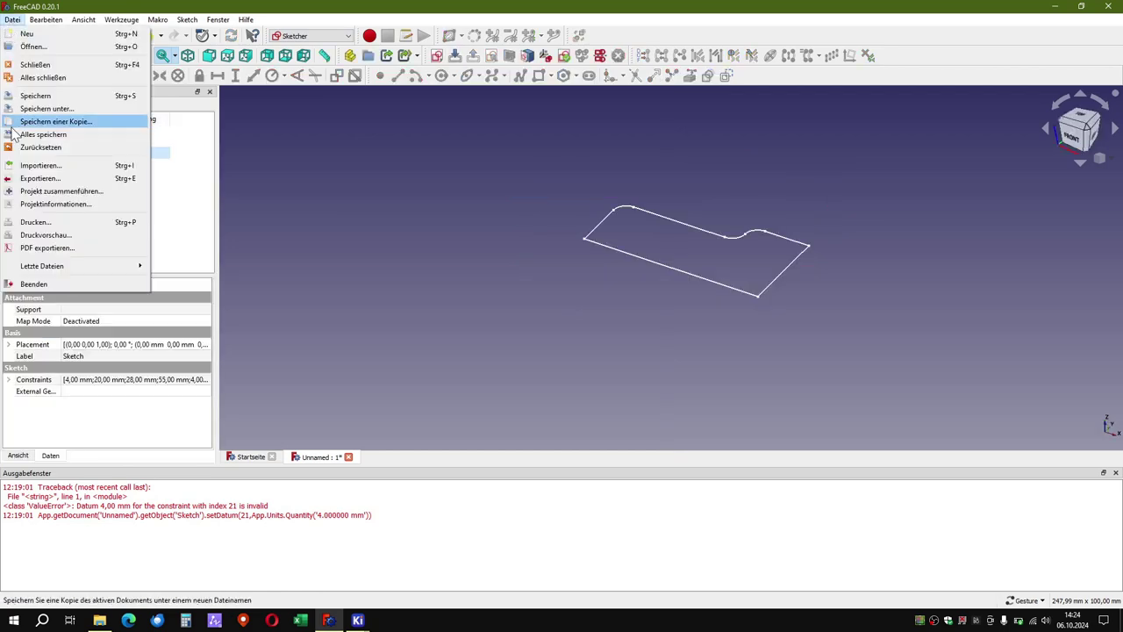
left_click(41, 178)
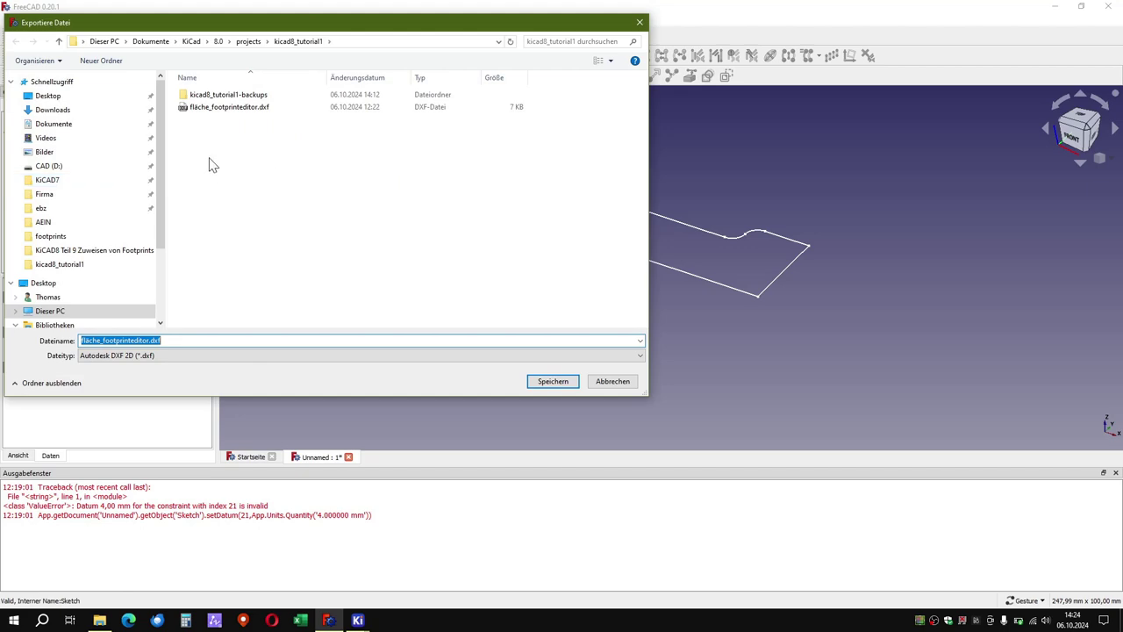
left_click(605, 380)
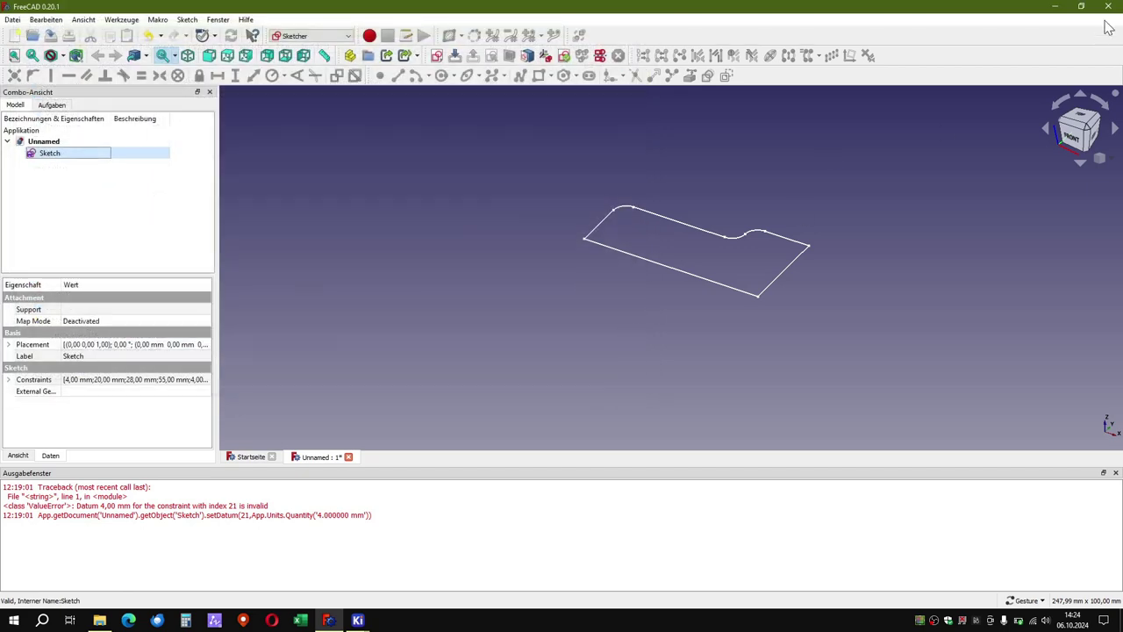
left_click(1054, 6)
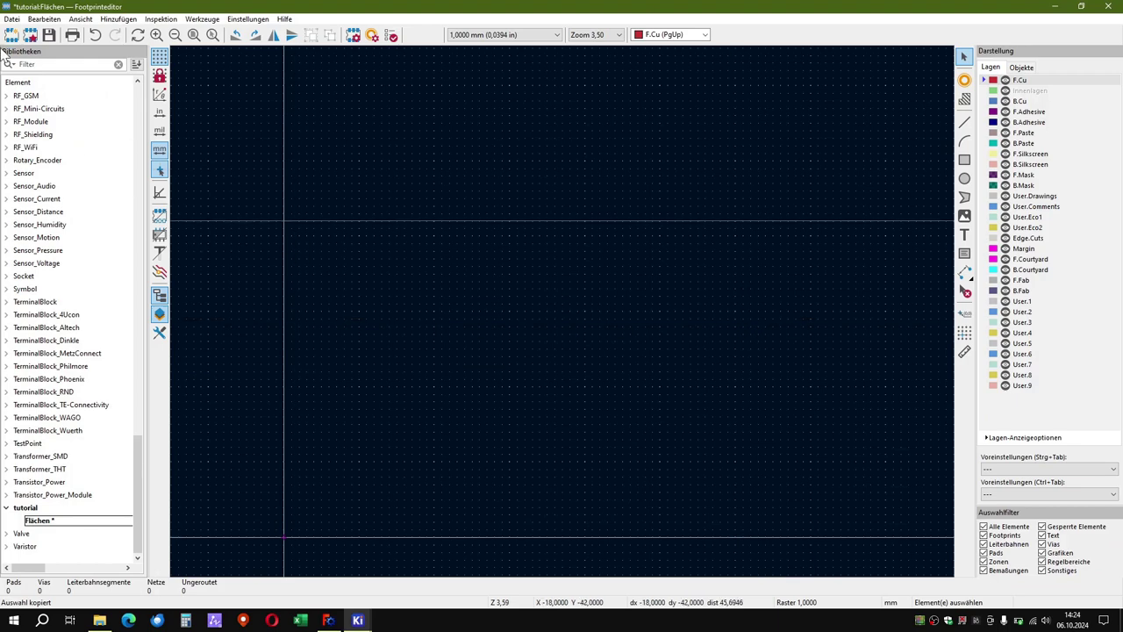
Import fläche_footprinteditor.dxf at scale 1 in millimetres as a group on F.Silkscreen, and place it interactively above and right of the origin
left_click(12, 19)
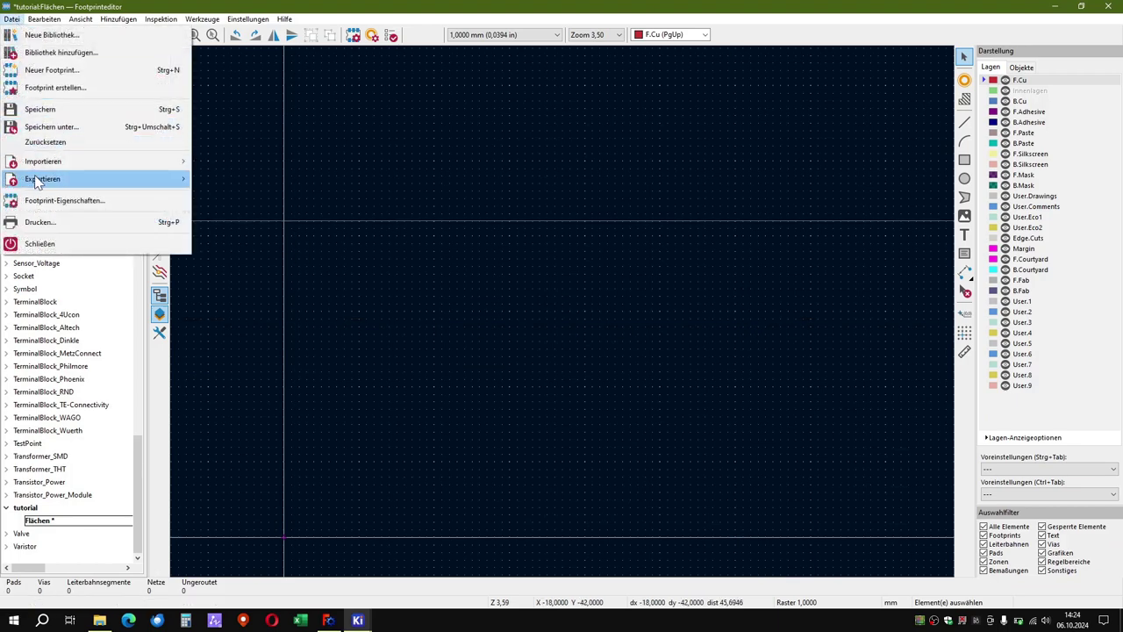
mouse_move(130, 165)
left_click(230, 178)
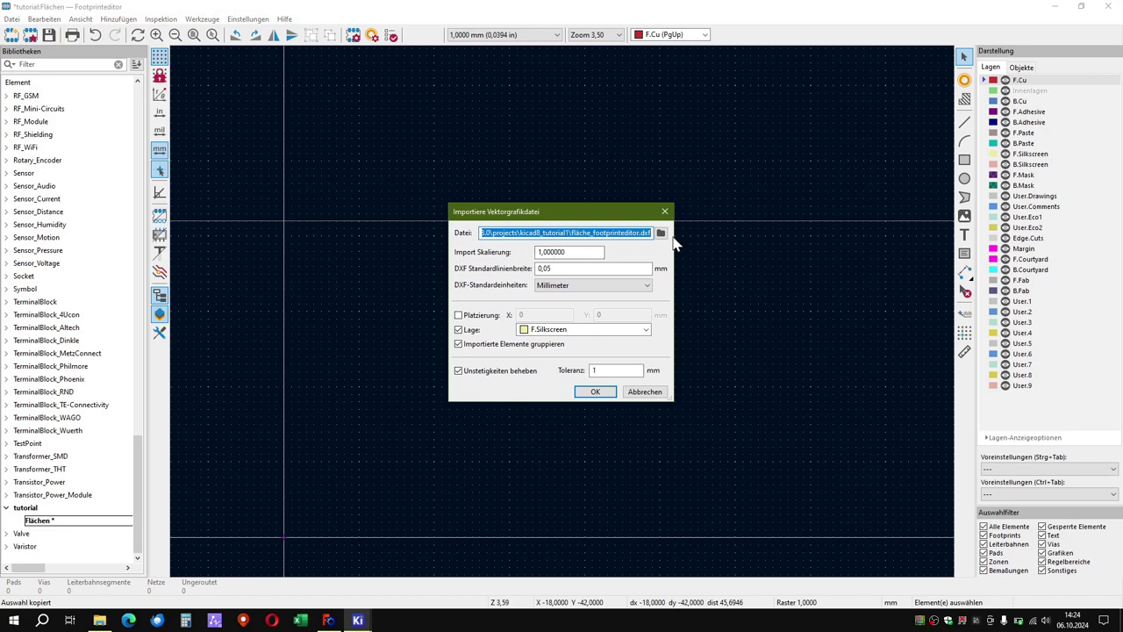
left_click_drag(565, 251, 551, 252)
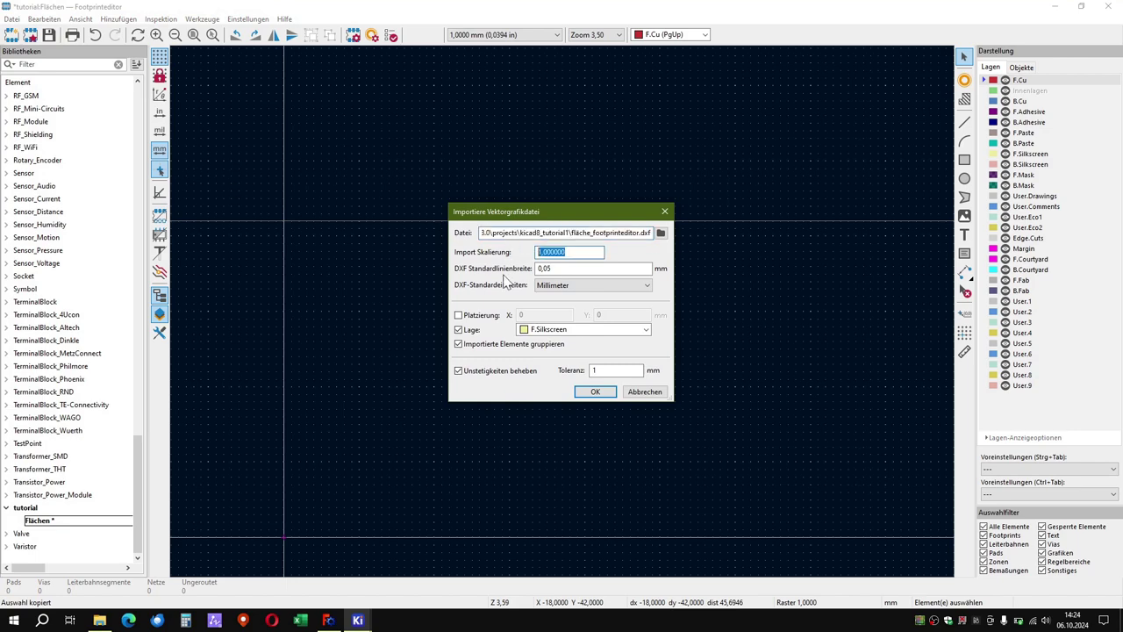
left_click(458, 315)
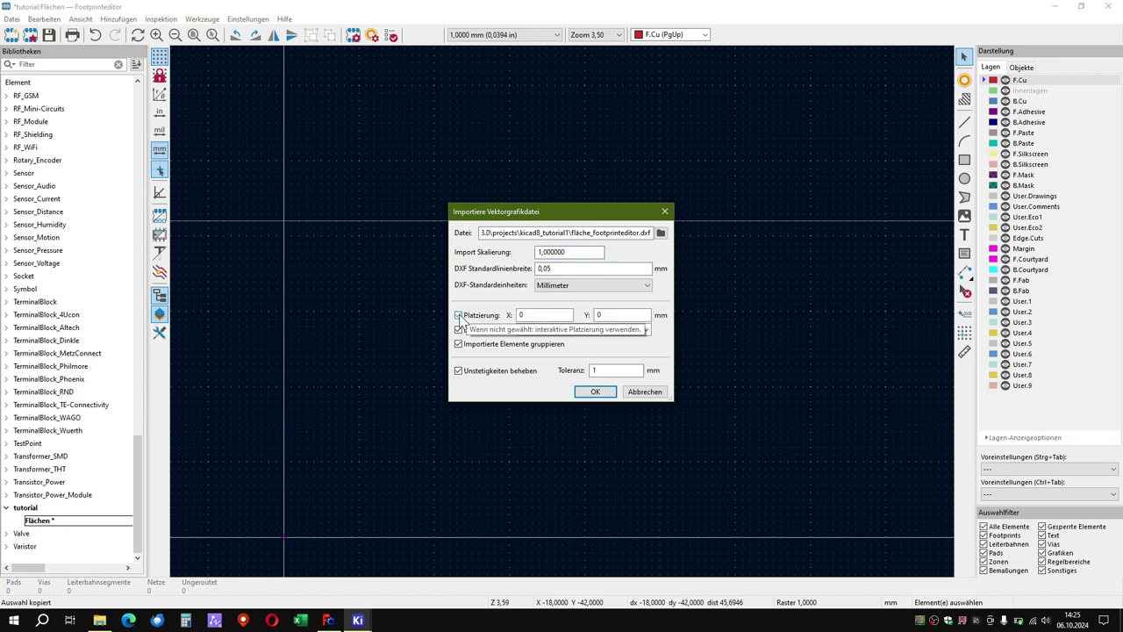
left_click(458, 315)
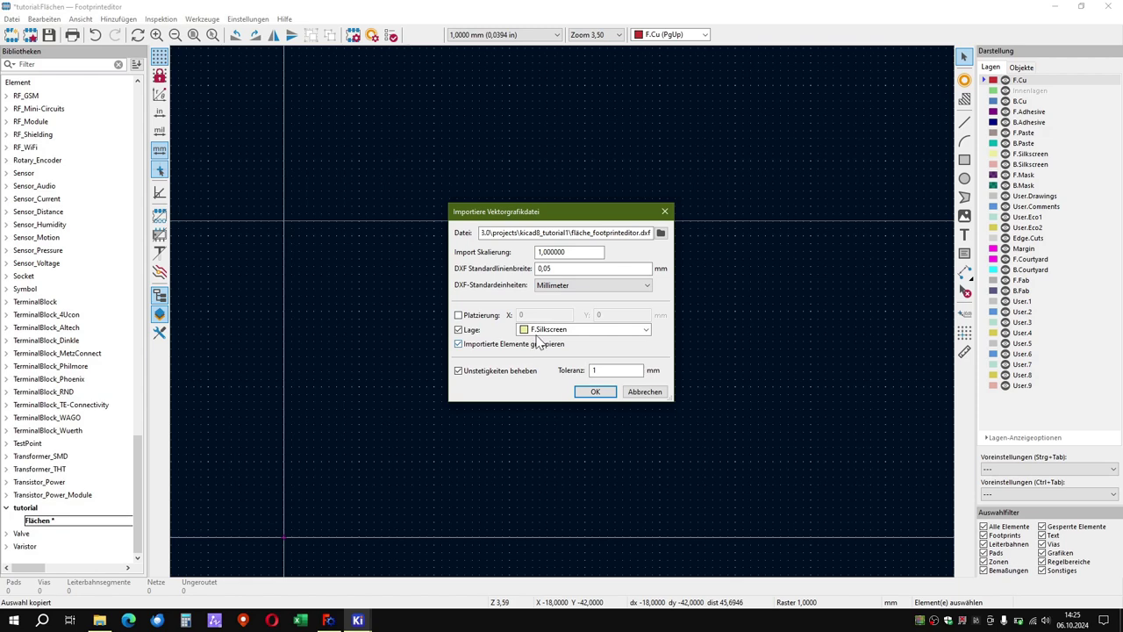
left_click(594, 392)
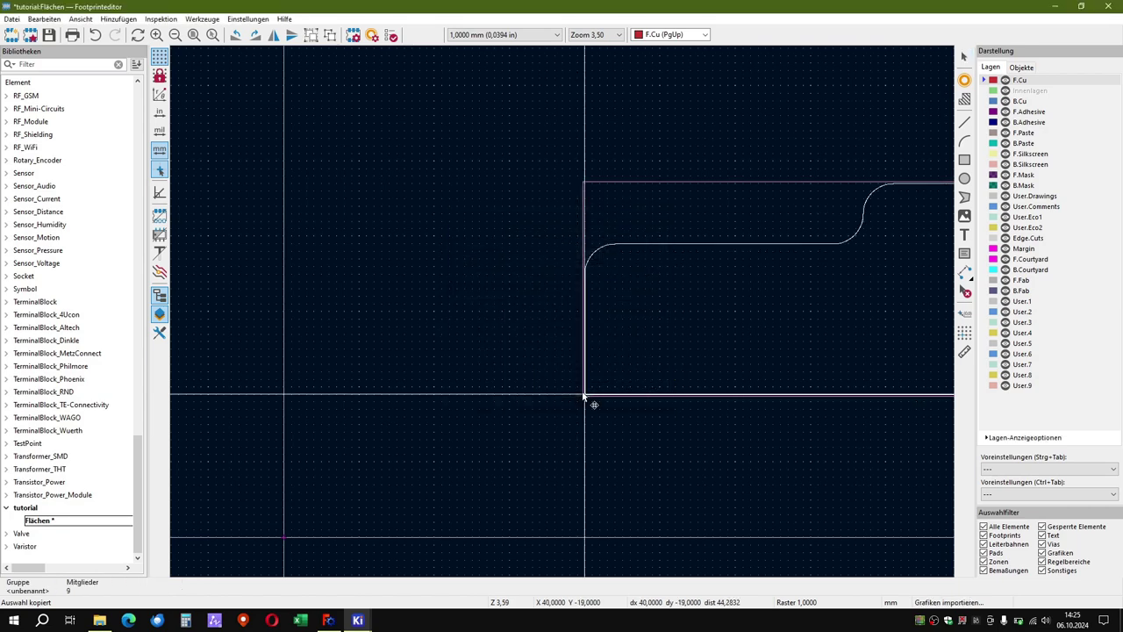
left_click(435, 463)
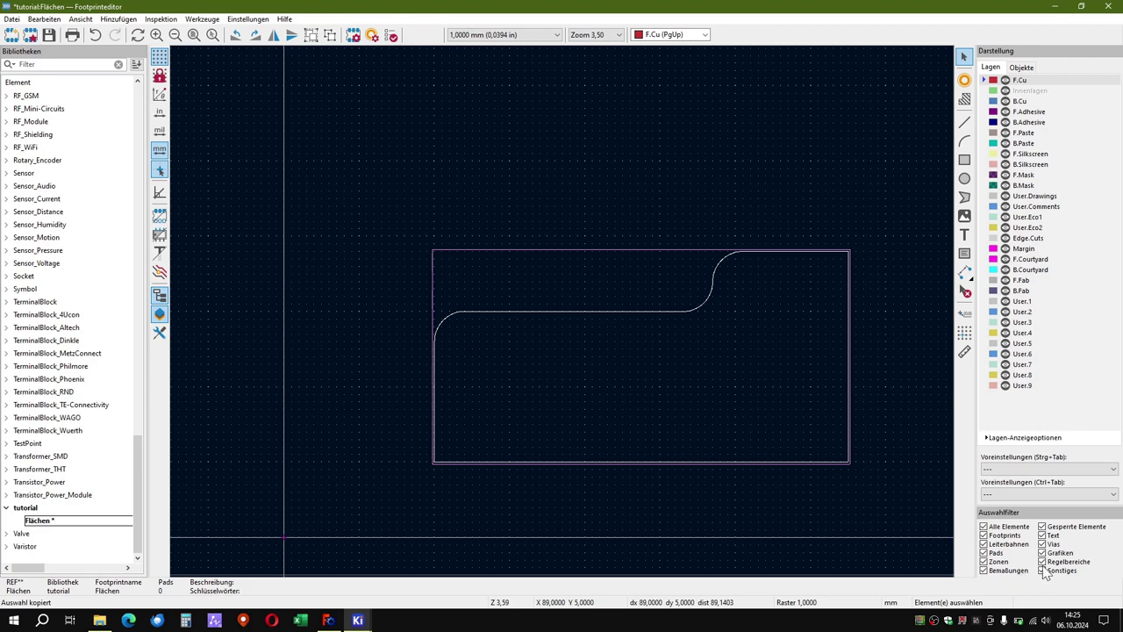
Select the whole imported stepped outline and ungroup it into its individual lines and arcs
left_click(900, 471)
left_click_drag(856, 469, 386, 218)
right_click(461, 253)
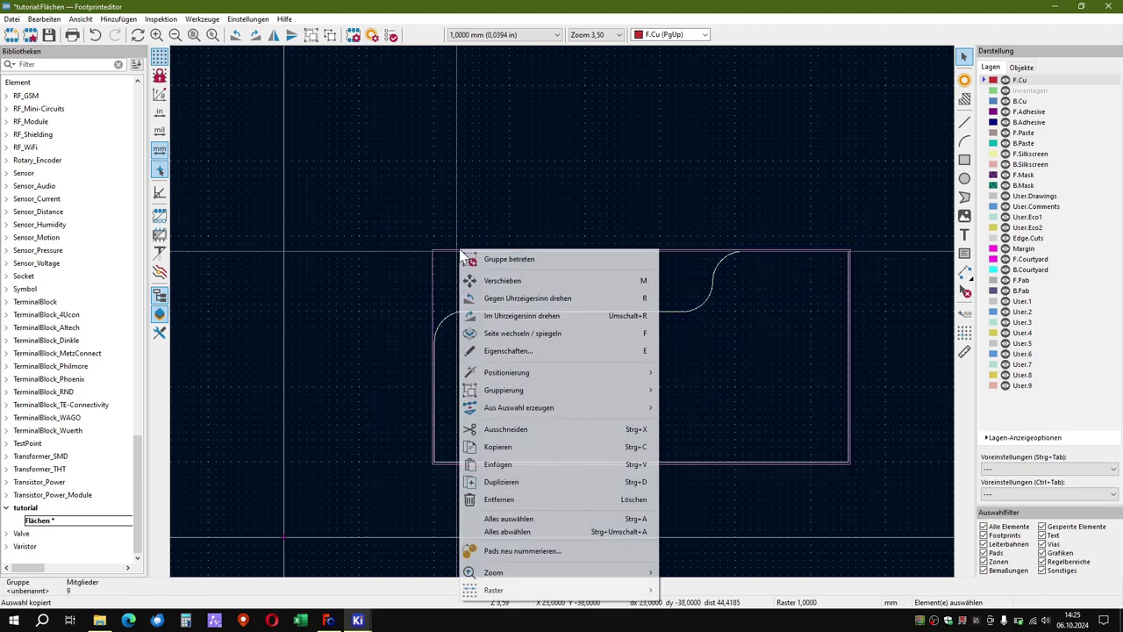
mouse_move(643, 395)
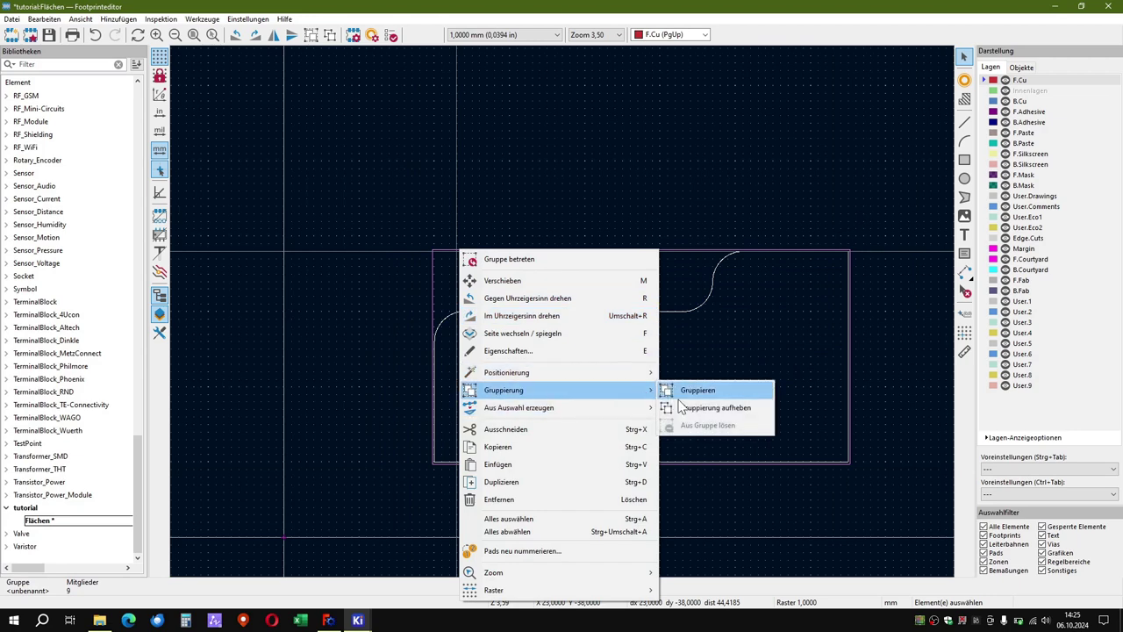
left_click(688, 407)
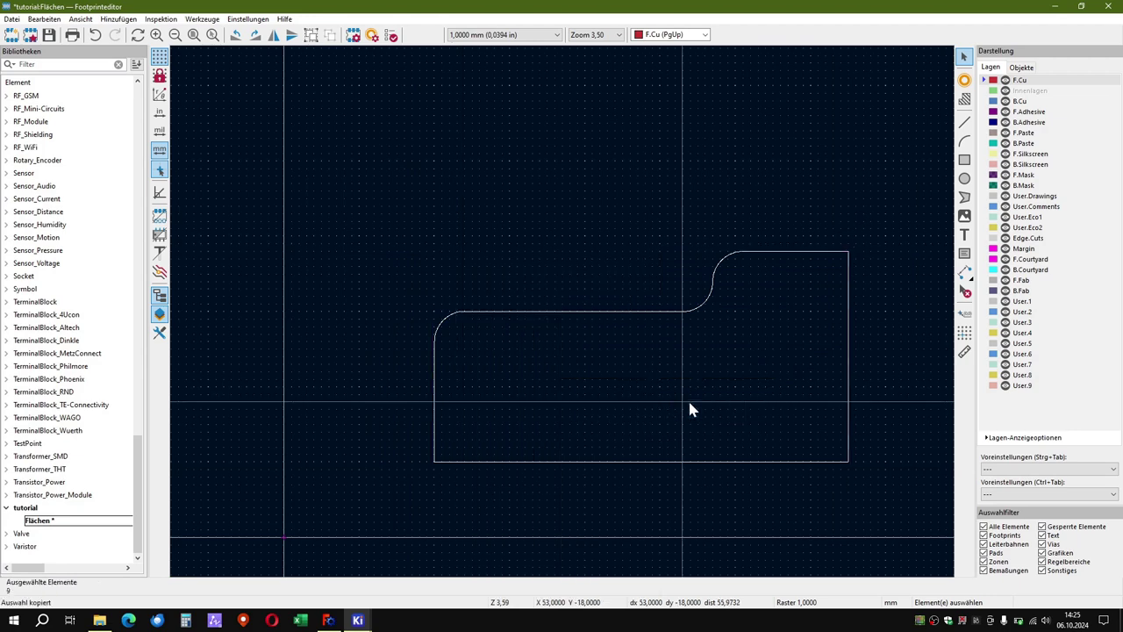
Create a polygon from all the outline's lines and arcs, using their centerlines and deleting the source objects
left_click(833, 500)
left_click_drag(883, 487, 418, 204)
right_click(491, 313)
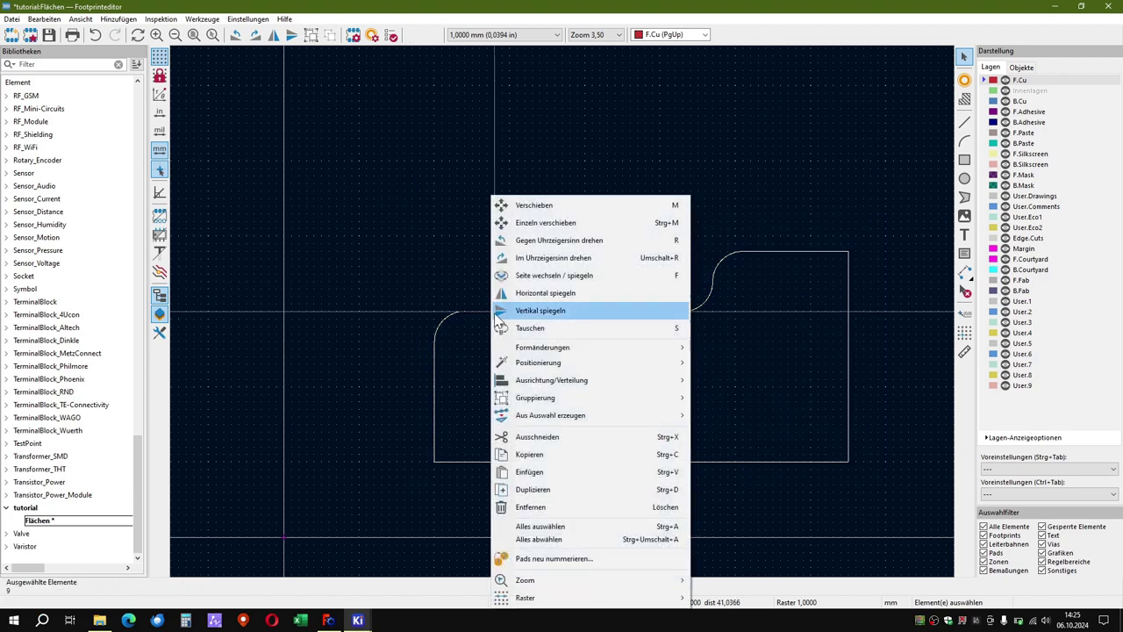
mouse_move(609, 415)
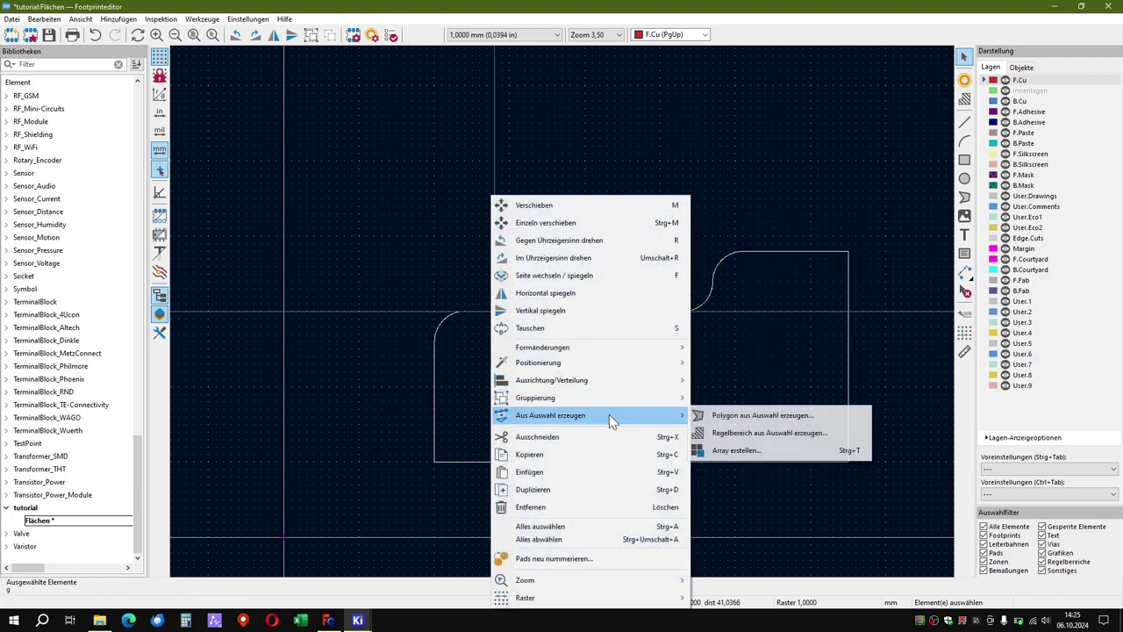
left_click(724, 416)
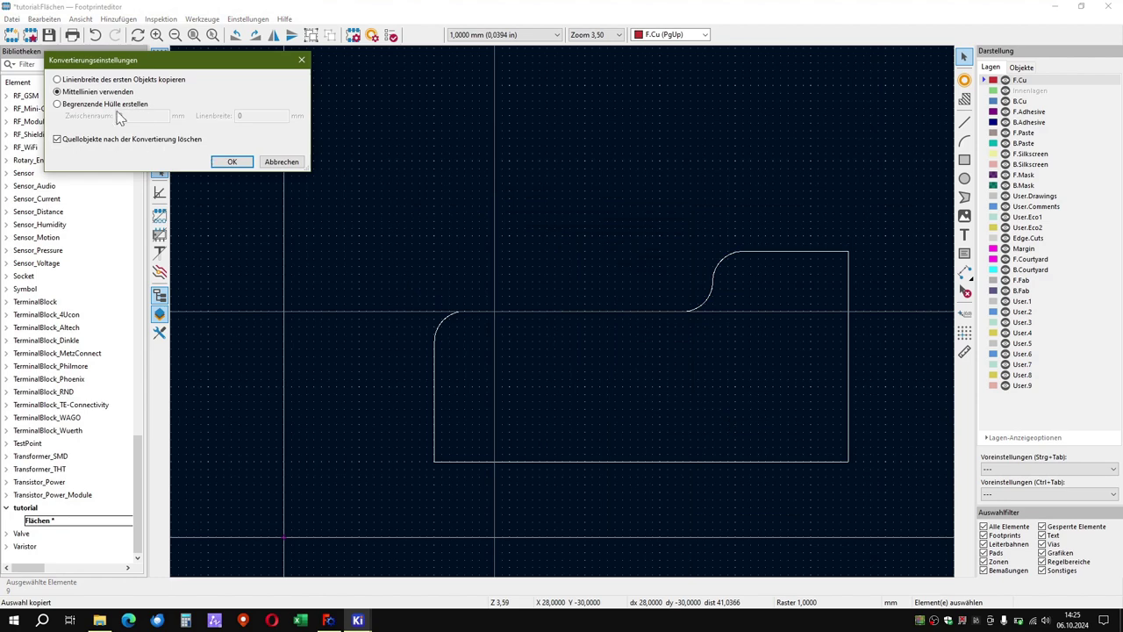
left_click(231, 161)
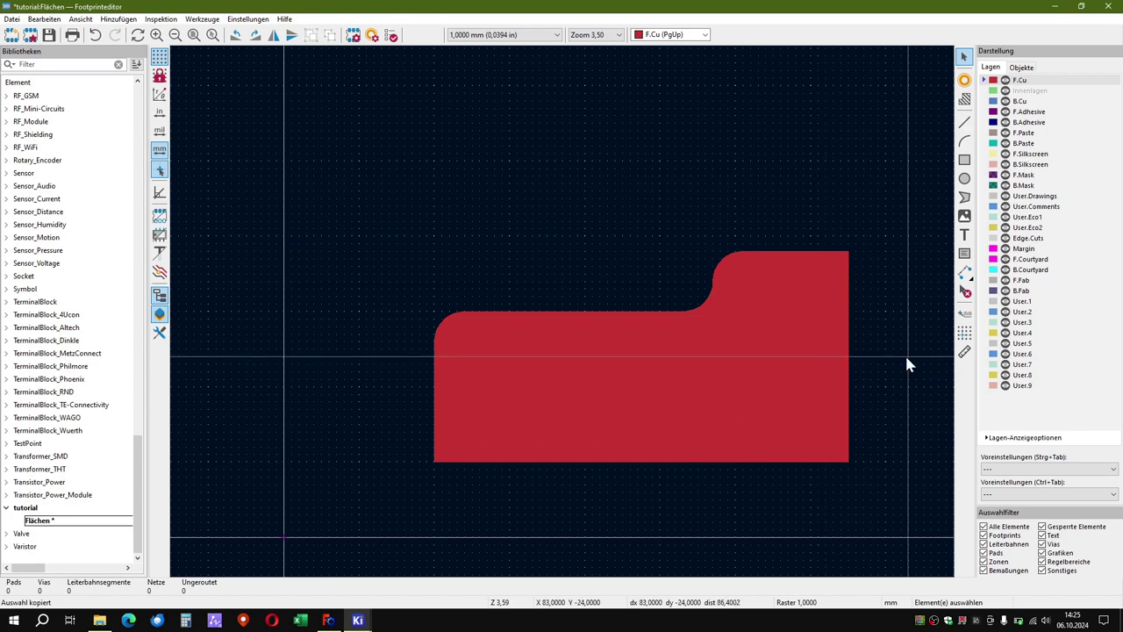
Make sure the stepped polygon is a filled shape with line width 0 on the F.Cu layer
left_click(736, 367)
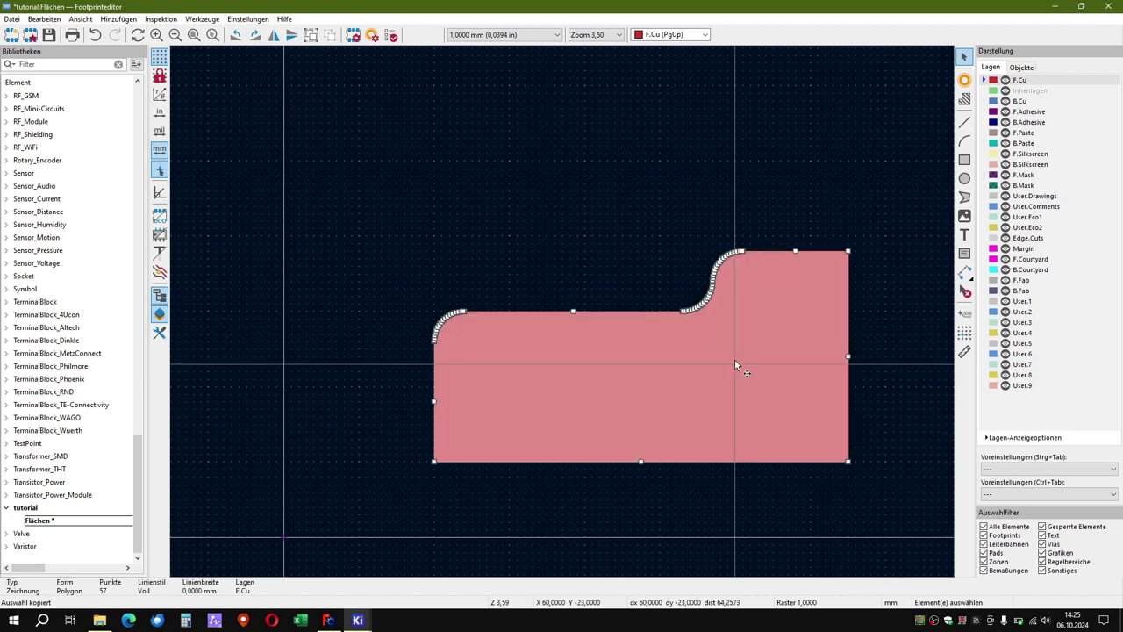
double_click(735, 363)
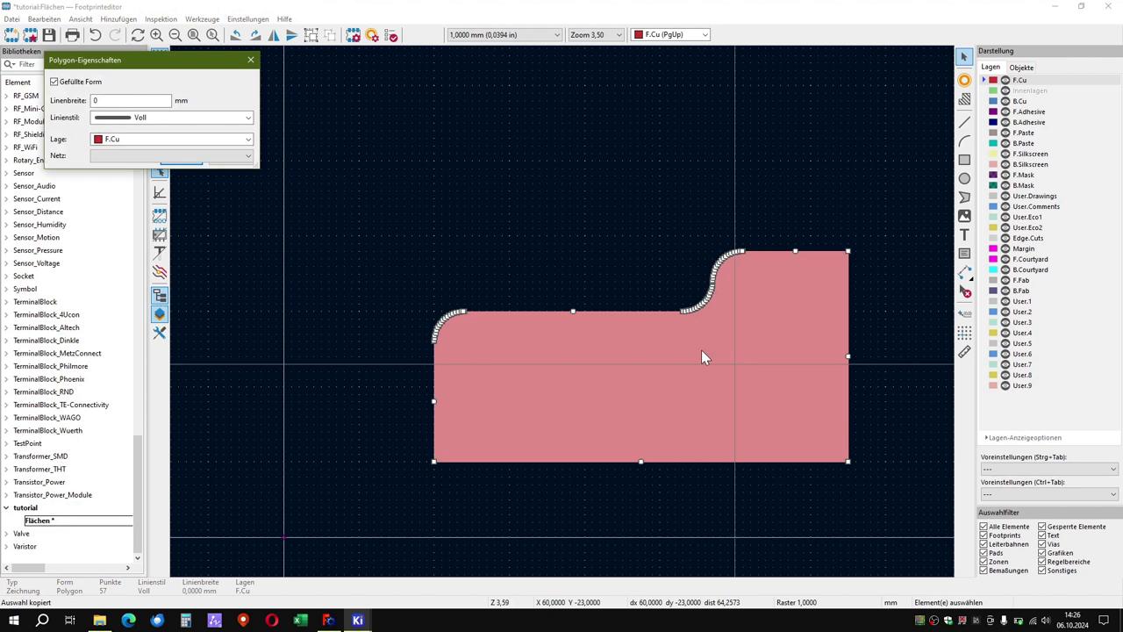
left_click(226, 140)
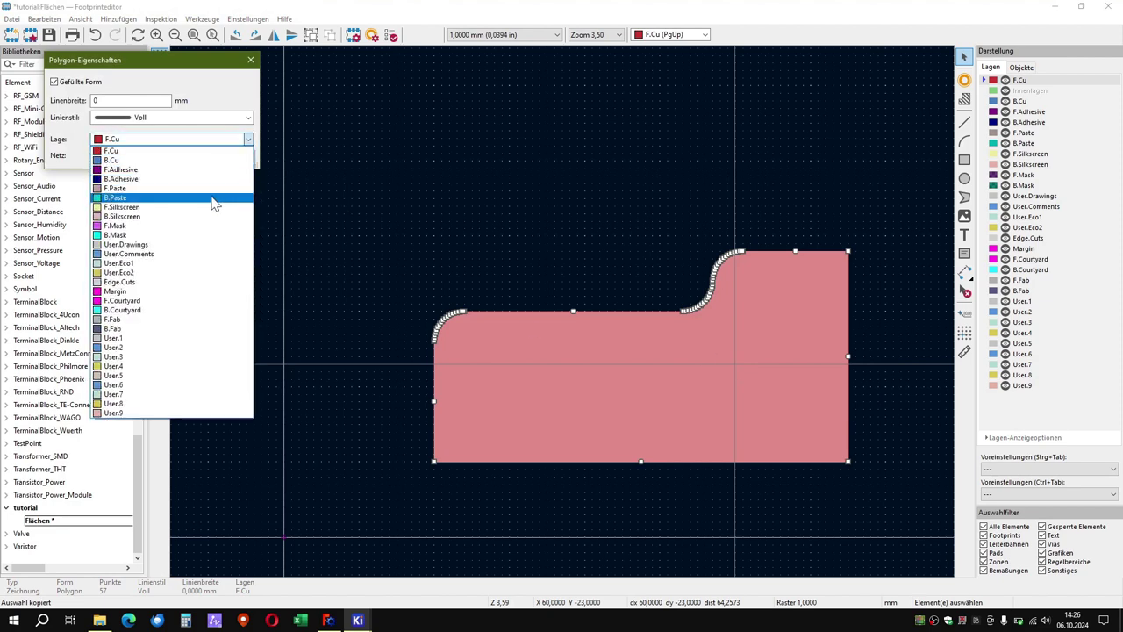
left_click(216, 153)
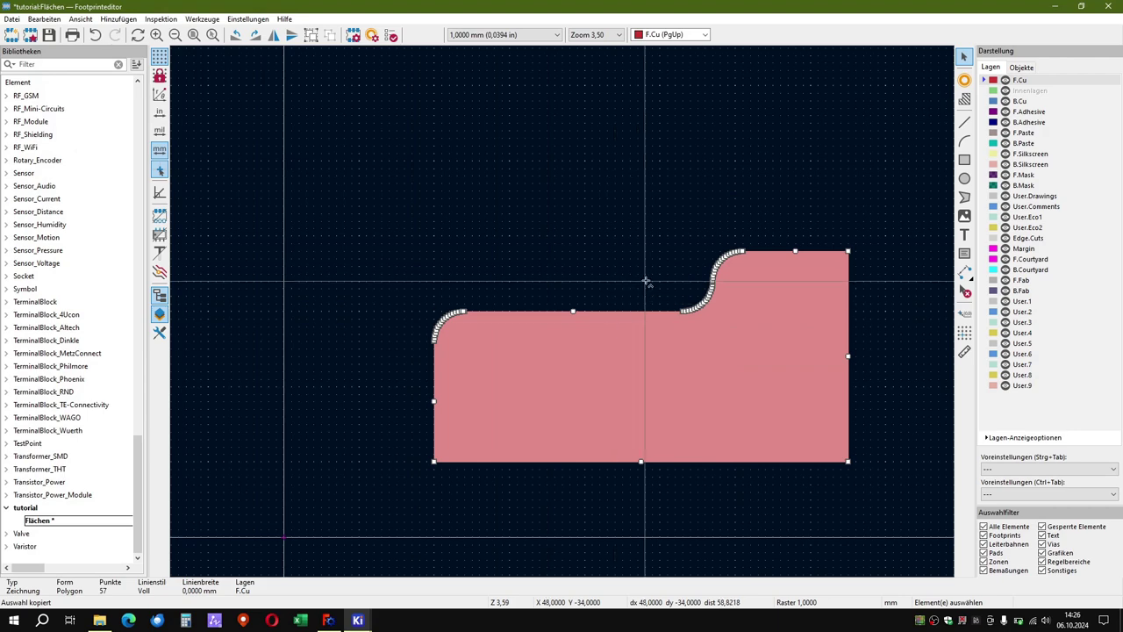
Paste a copy of the stepped polygon exactly over the original and assign the copy to the F.Mask layer
key("ctrl+v")
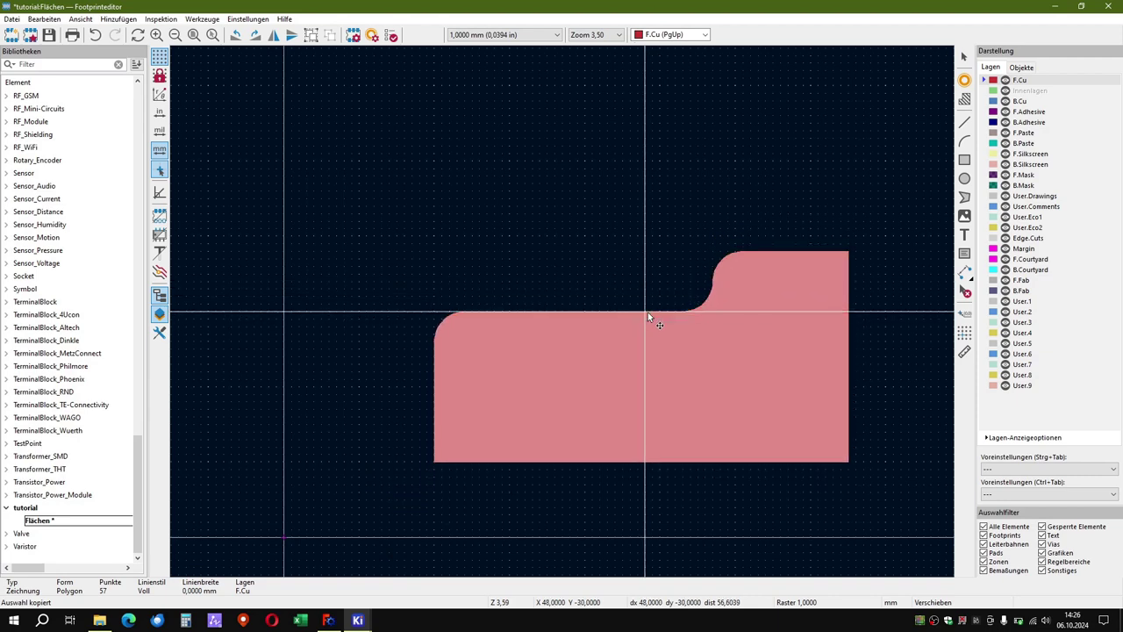
scroll(647, 311, "up", 2)
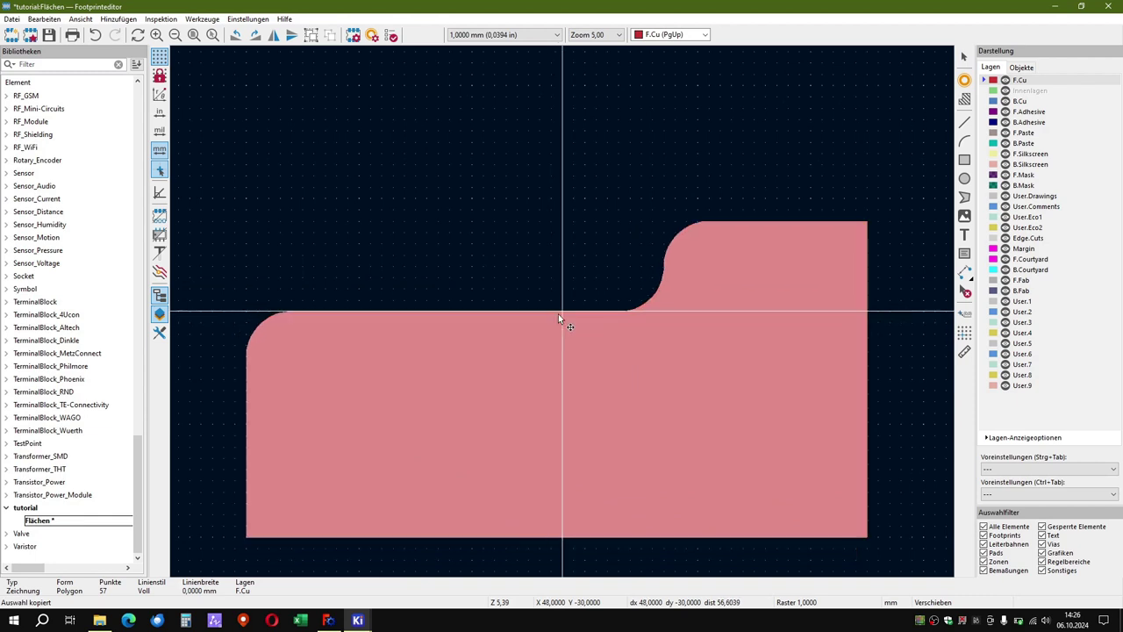
left_click(557, 313)
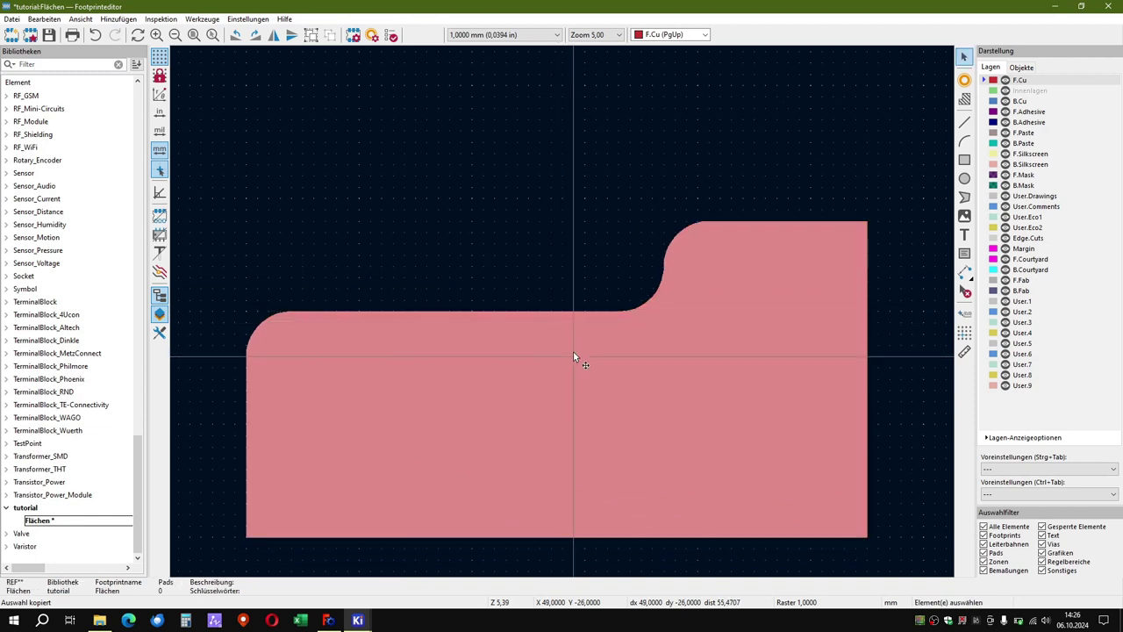
double_click(574, 354)
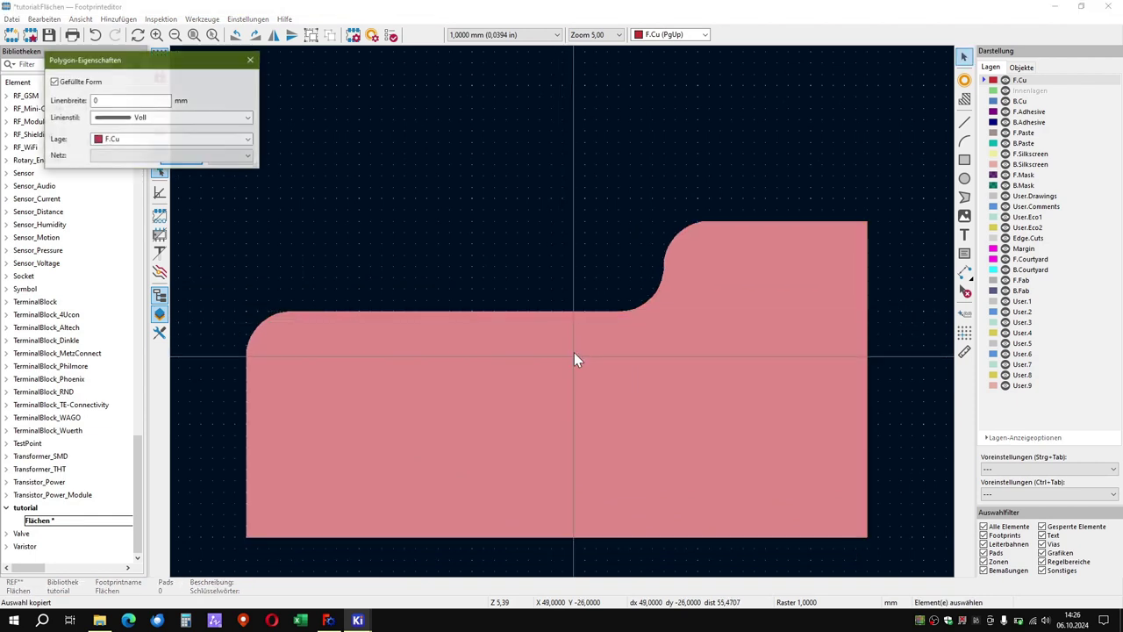
left_click(163, 139)
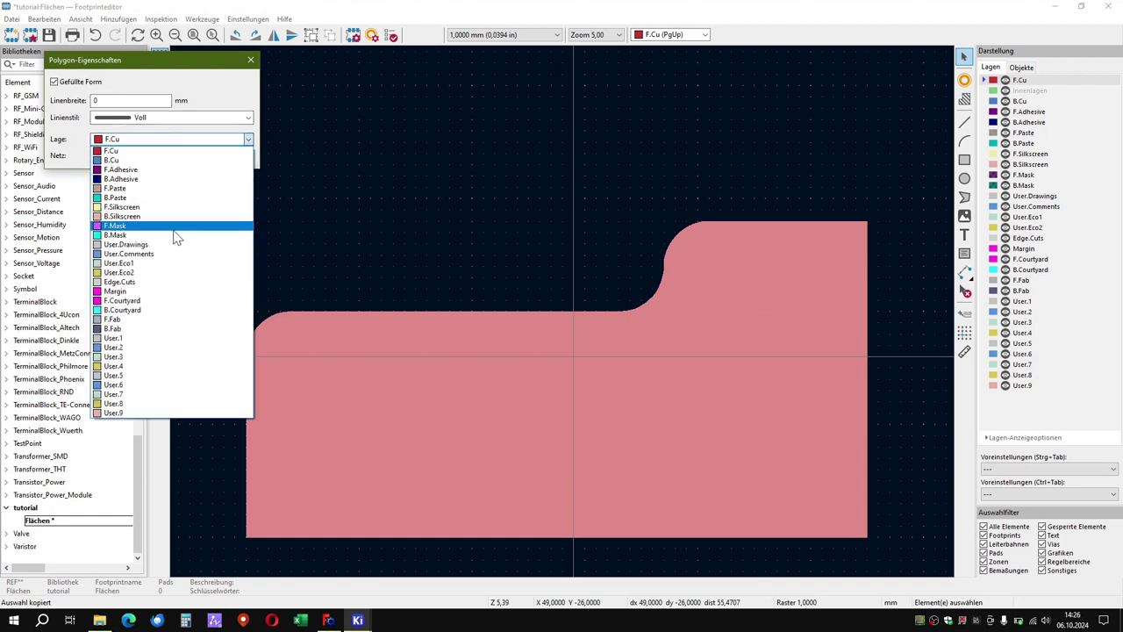
left_click(172, 226)
left_click(183, 159)
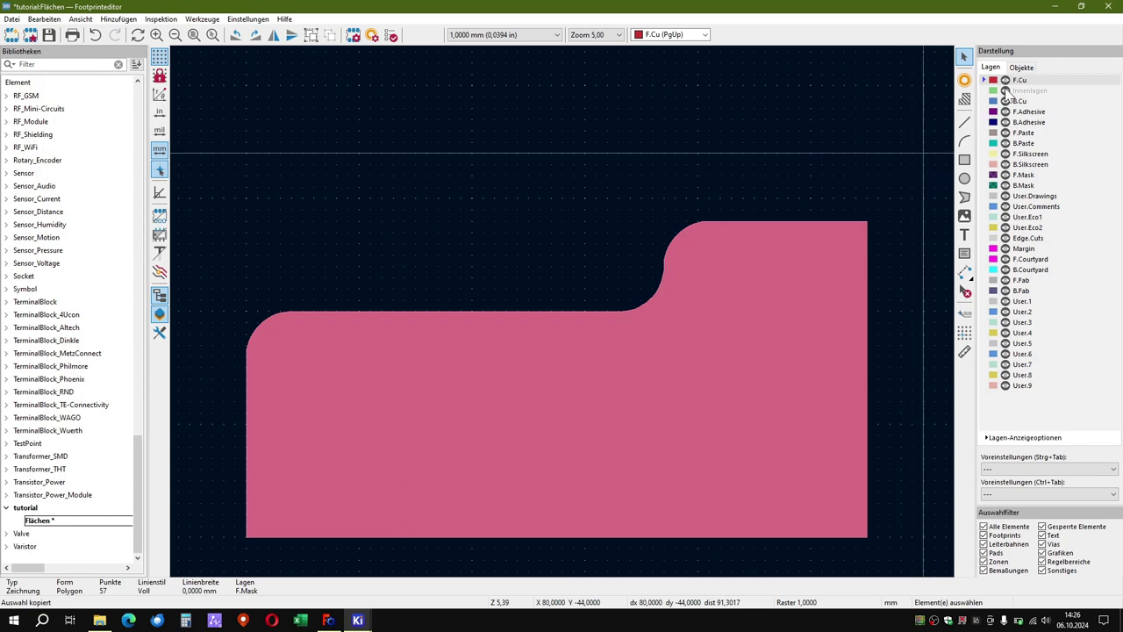
Hide and reshow the F.Cu layer to check the mask polygon beneath, and clear the selection
left_click(1006, 81)
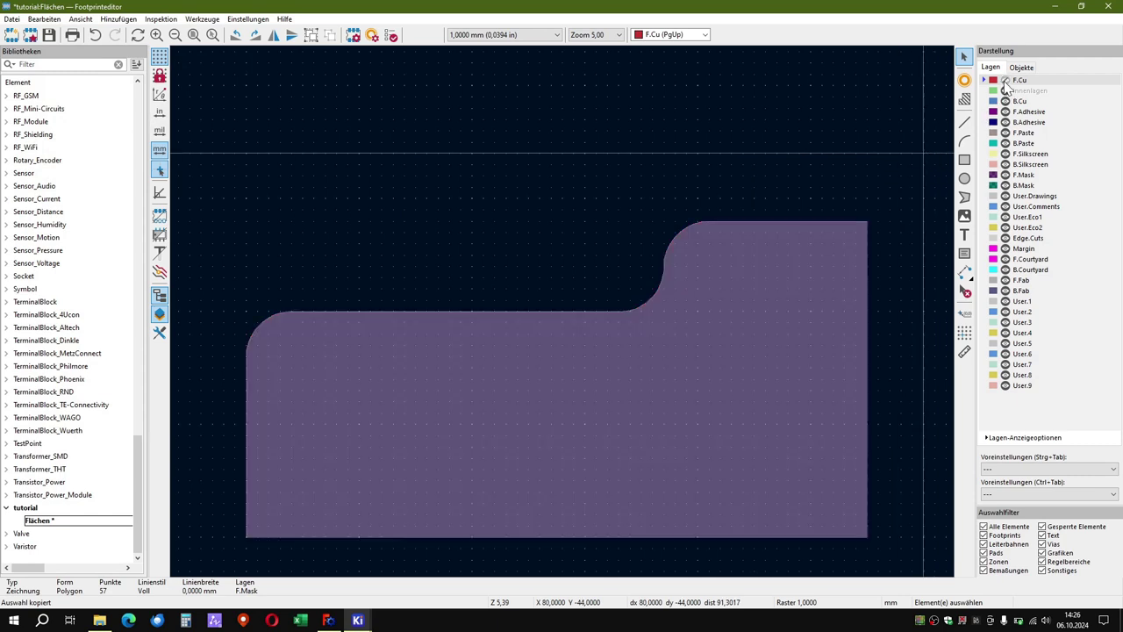
left_click(1005, 82)
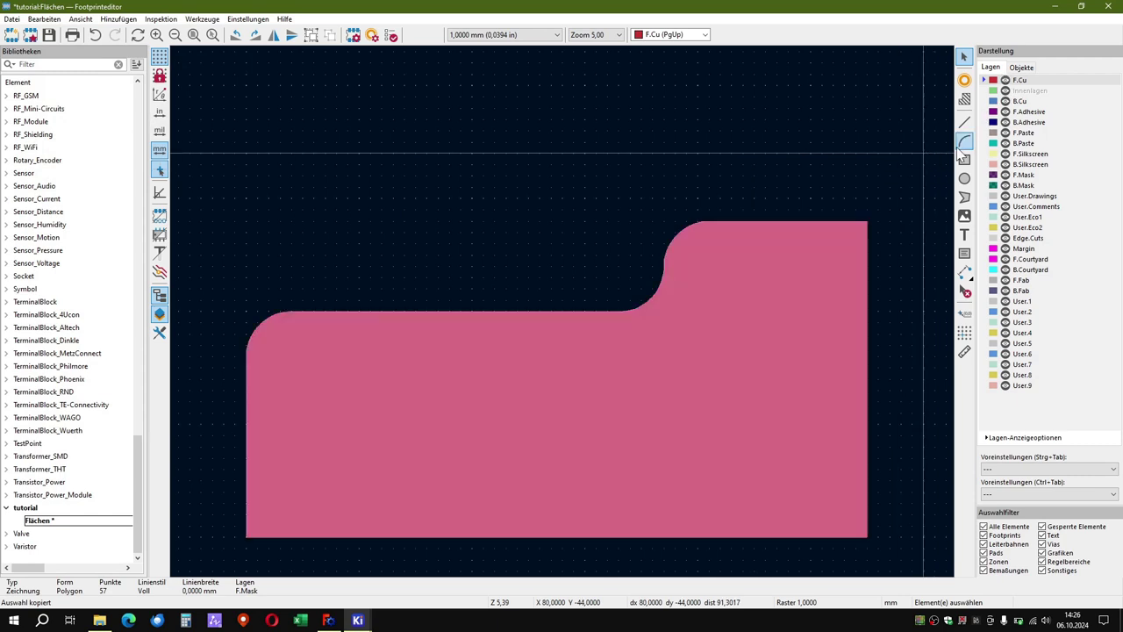
left_click(846, 184)
scroll(846, 184, "down", 3)
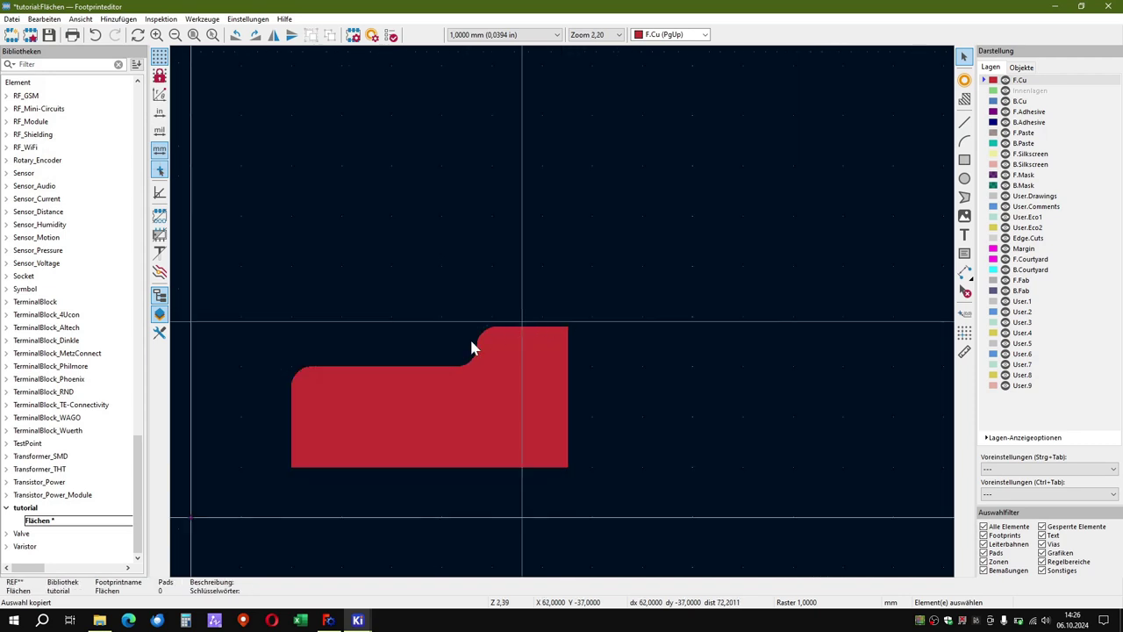